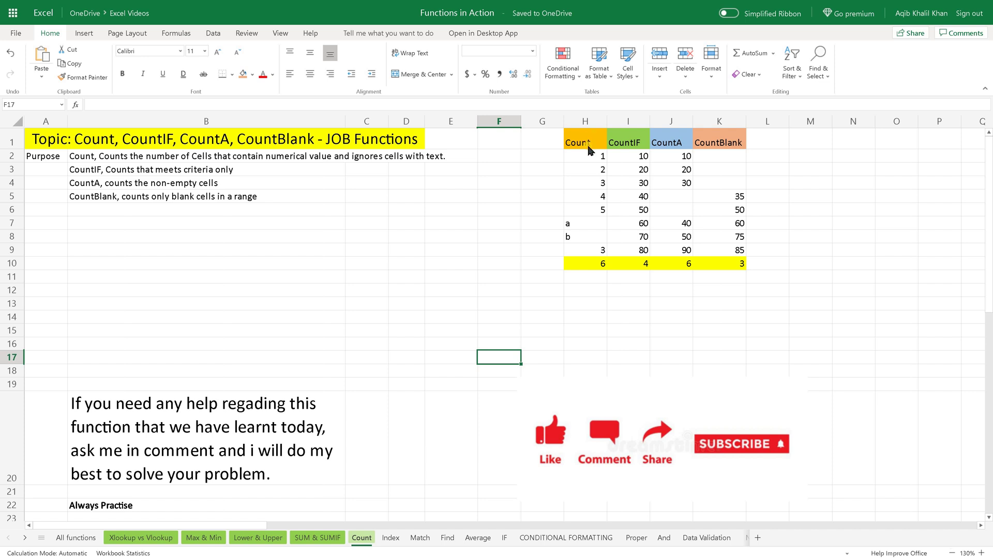
# Review the Count, CountIF, CountA and CountBlank column headers in H1:K1.
pyautogui.click(586, 145)
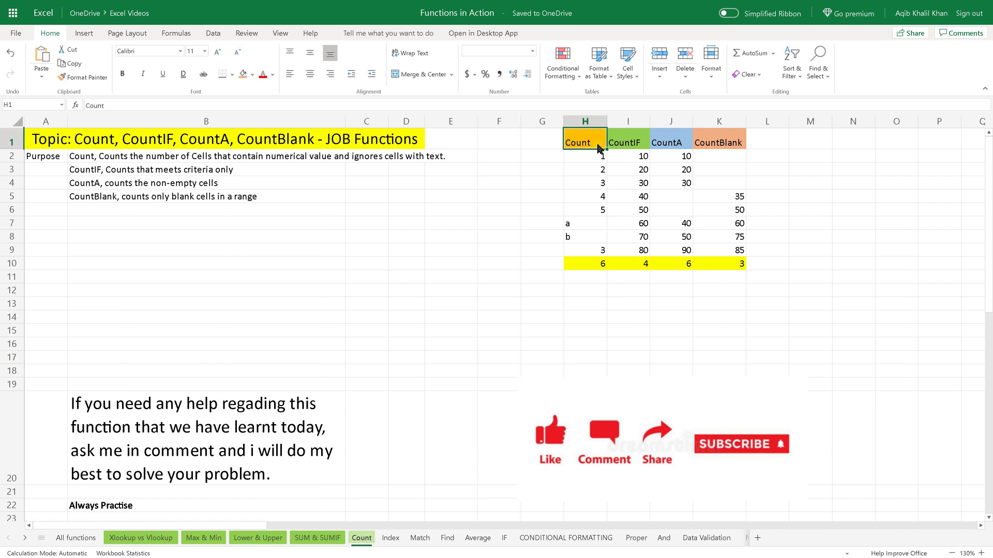
pyautogui.click(626, 150)
pyautogui.click(677, 149)
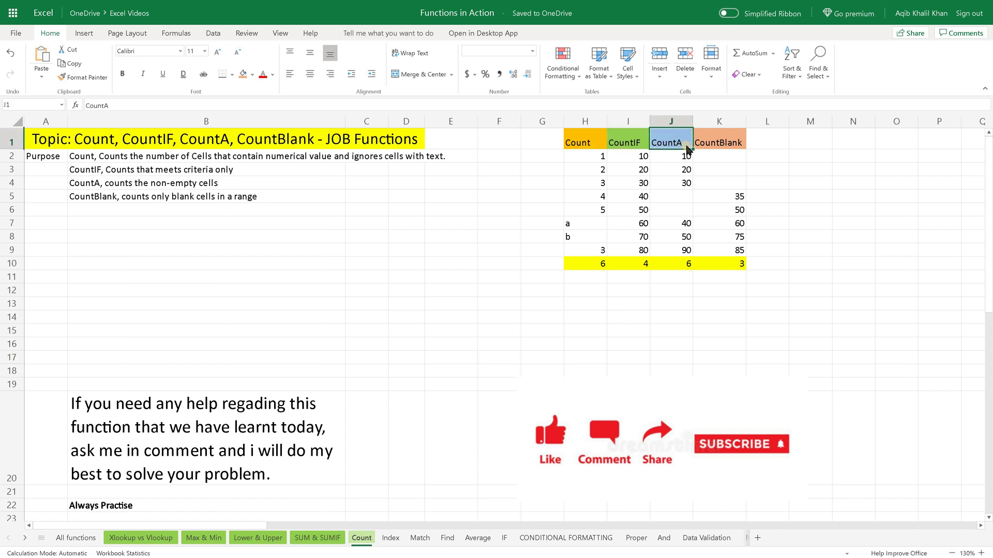
pyautogui.click(722, 149)
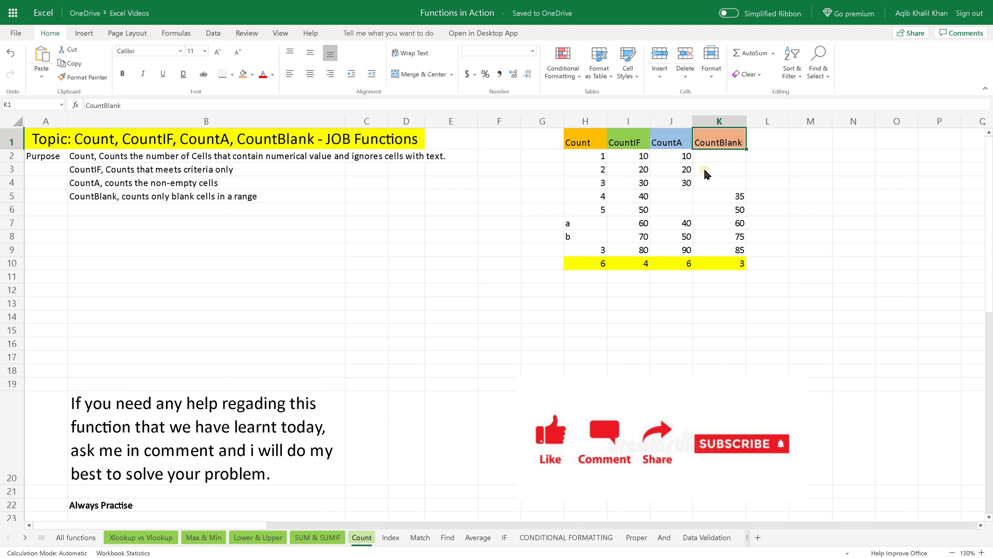
pyautogui.click(570, 297)
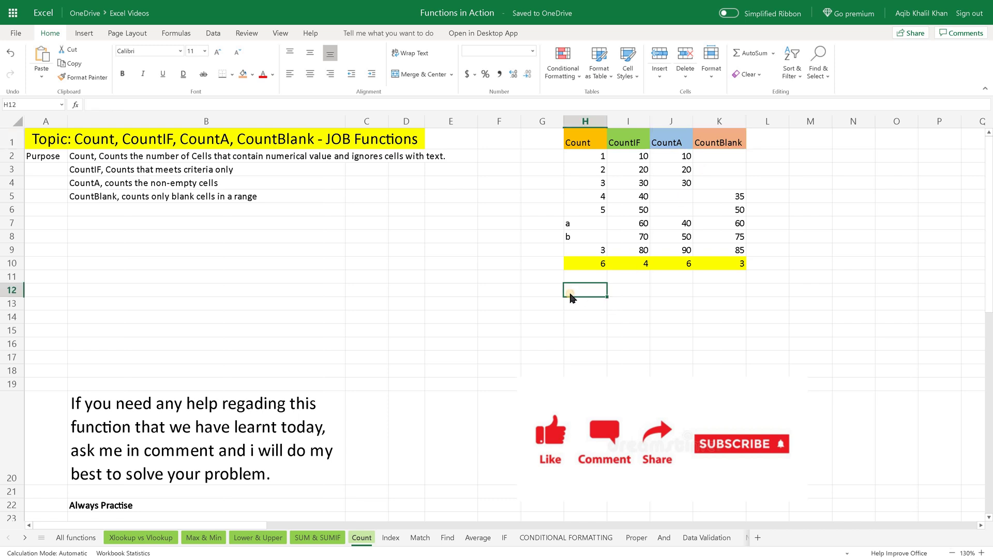
# Examine the COUNT formula in H10 and the numeric and text entries in its source range H2:H9.
pyautogui.click(585, 266)
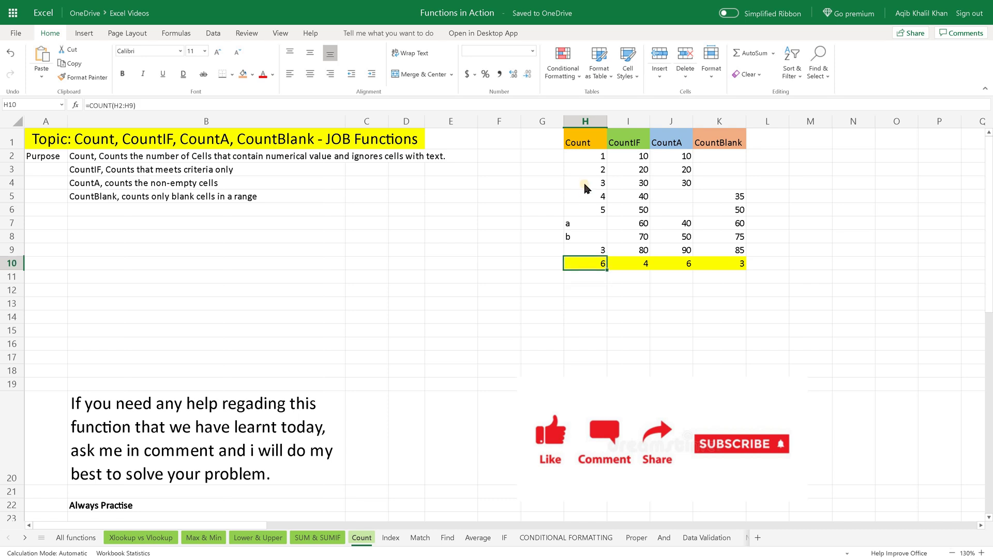
pyautogui.click(592, 156)
pyautogui.moveTo(585, 270); pyautogui.dragTo(588, 253)
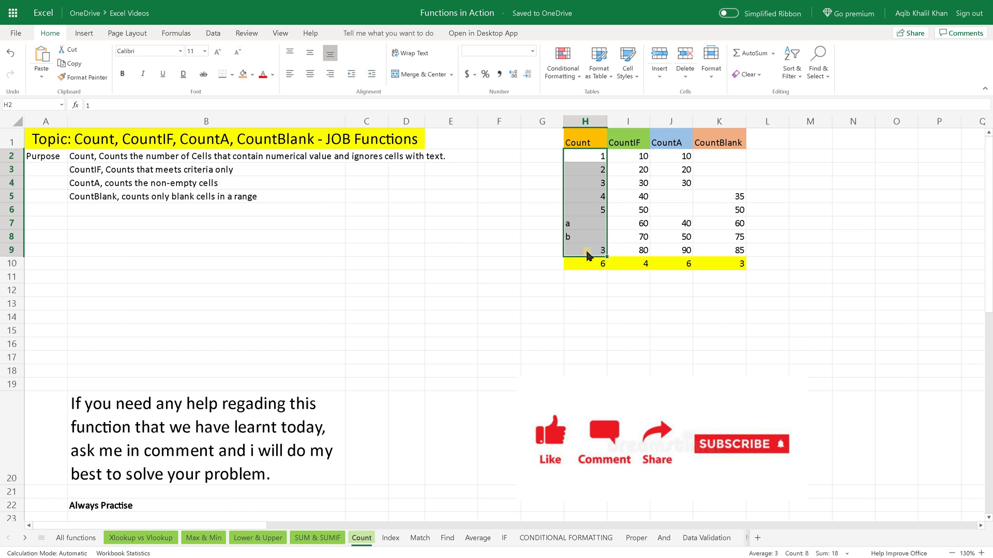
pyautogui.click(588, 159)
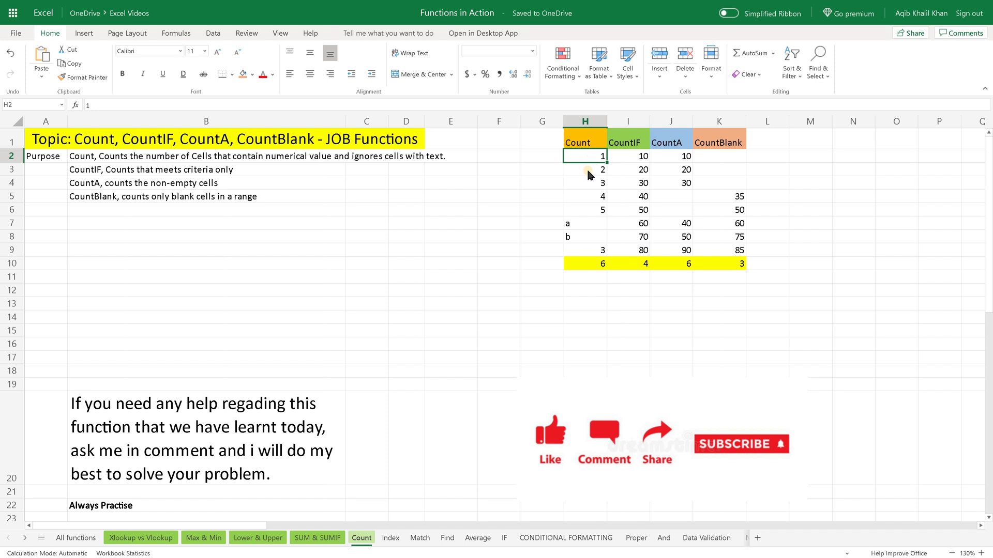
pyautogui.click(581, 224)
pyautogui.click(581, 253)
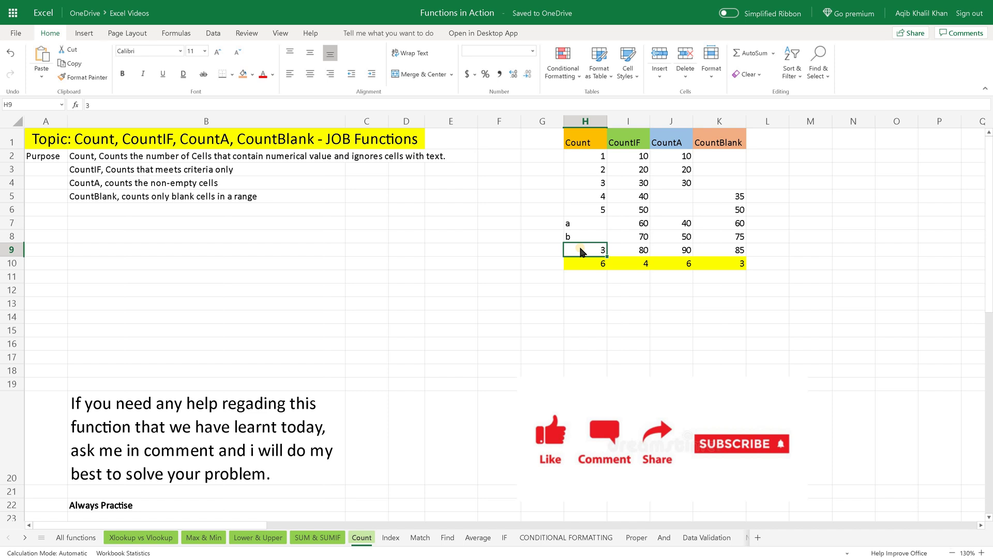
pyautogui.click(584, 159)
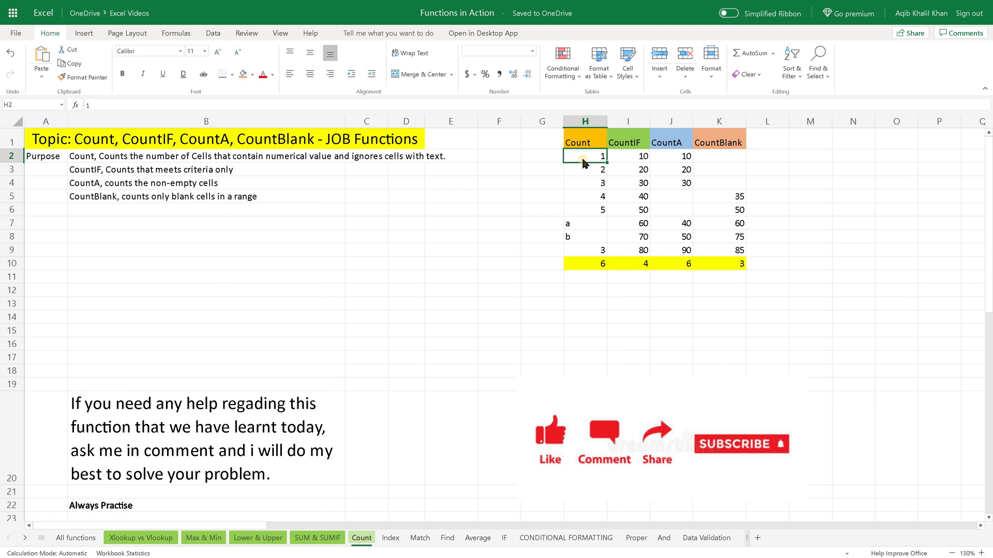
pyautogui.moveTo(583, 162); pyautogui.dragTo(578, 236)
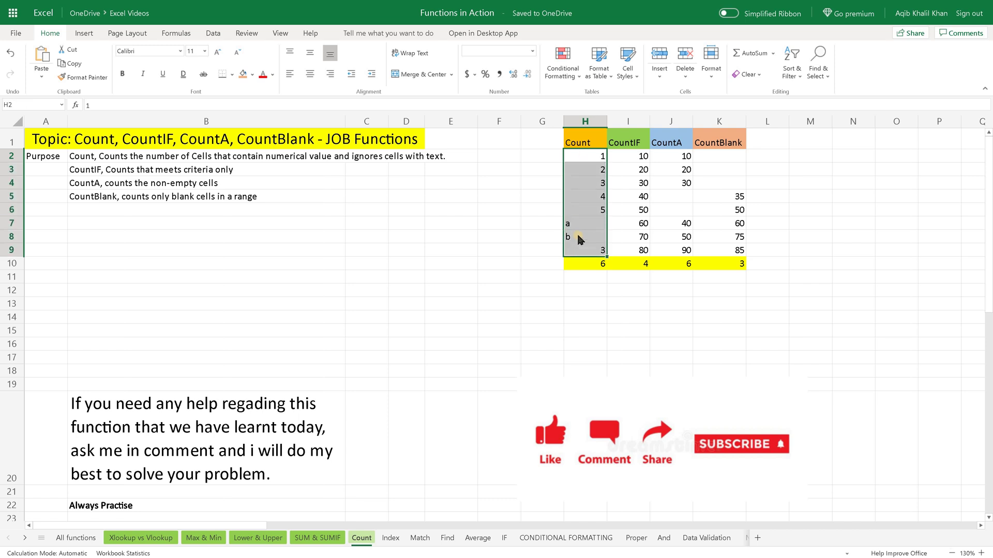
pyautogui.click(579, 237)
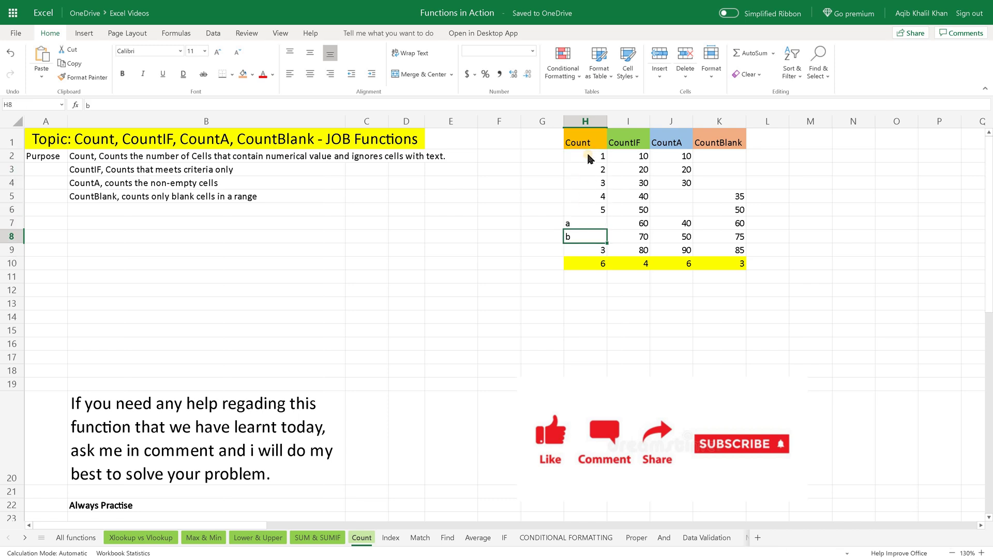
pyautogui.moveTo(587, 158); pyautogui.dragTo(577, 265)
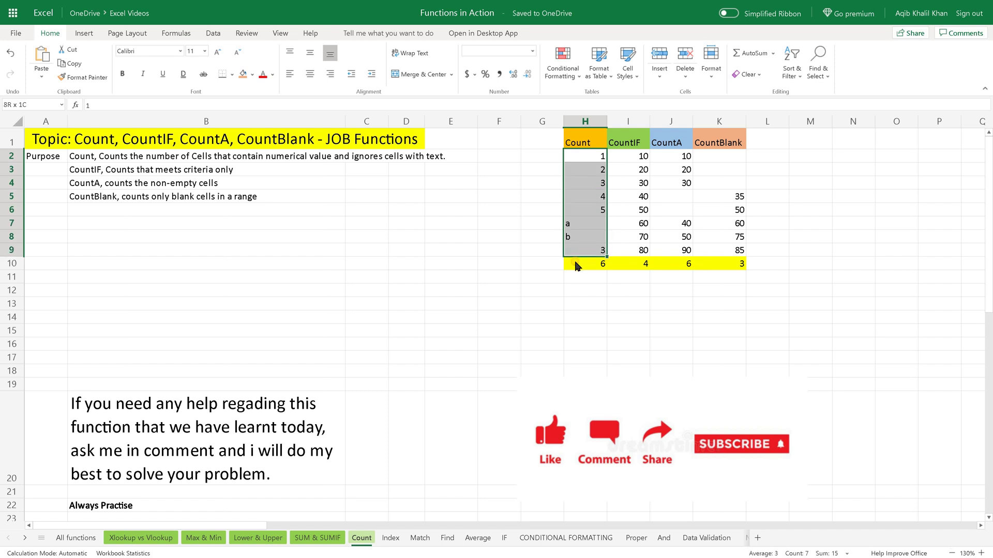
# Clear the existing formula in H10 and re-enter it as =COUNT(H2:H9).
pyautogui.click(577, 265)
pyautogui.doubleClick(589, 267)
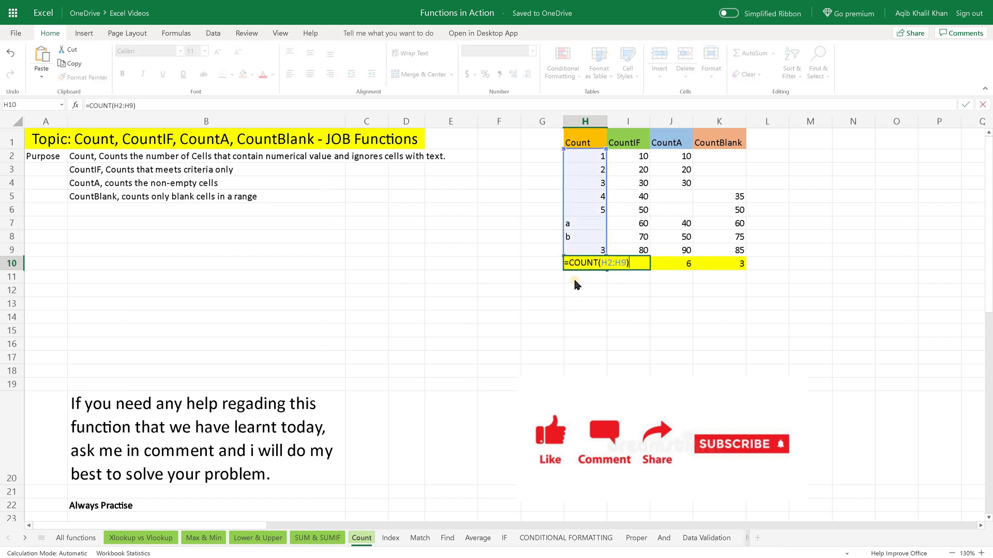
pyautogui.press('BackSpace')
pyautogui.press('BackSpace')
pyautogui.press('BackSpace')
pyautogui.press('BackSpace')
pyautogui.press('BackSpace')
pyautogui.press('BackSpace')
pyautogui.press('BackSpace')
pyautogui.press('BackSpace')
pyautogui.press('BackSpace')
pyautogui.press('BackSpace')
pyautogui.press('BackSpace')
pyautogui.press('BackSpace')
pyautogui.press('BackSpace')
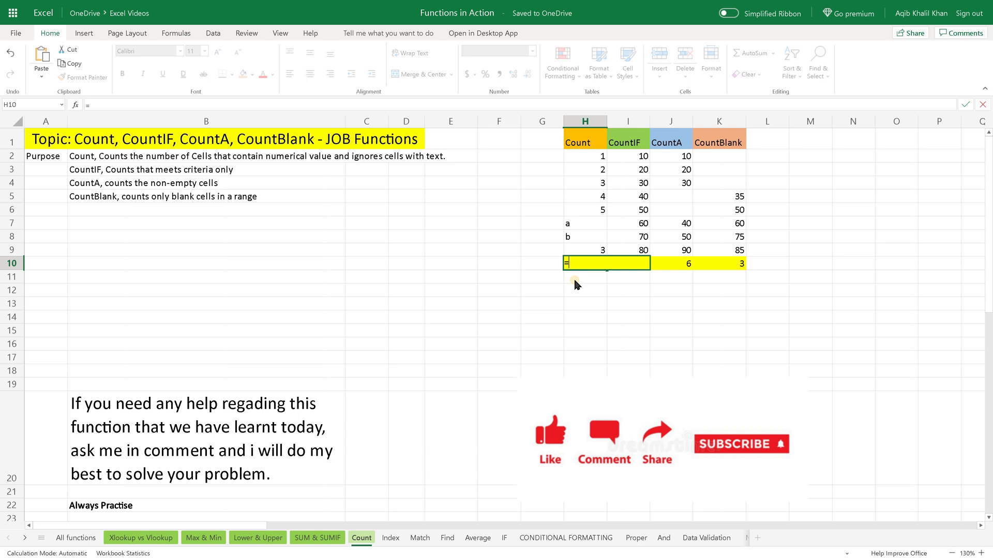
pyautogui.write('count(')
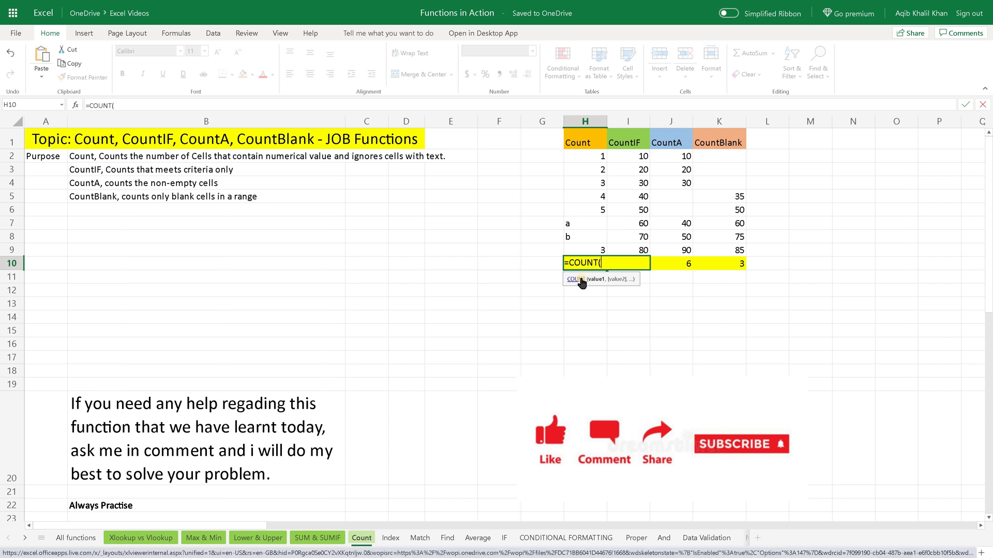
pyautogui.moveTo(598, 159); pyautogui.dragTo(590, 255)
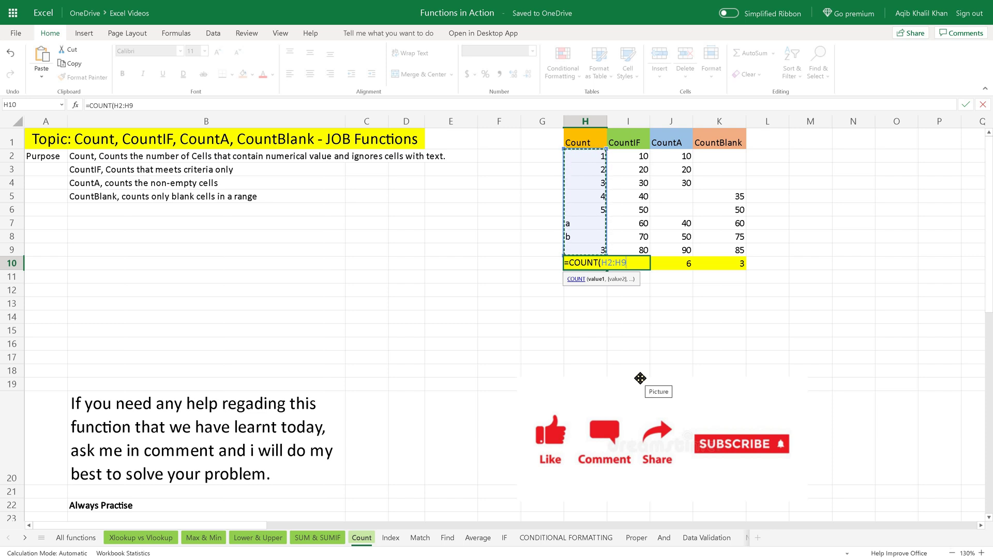
pyautogui.press('Return')
# Compare the COUNT result in H10 with the number cells H2:H6 and H9 and the text cells H7:H8.
pyautogui.click(578, 264)
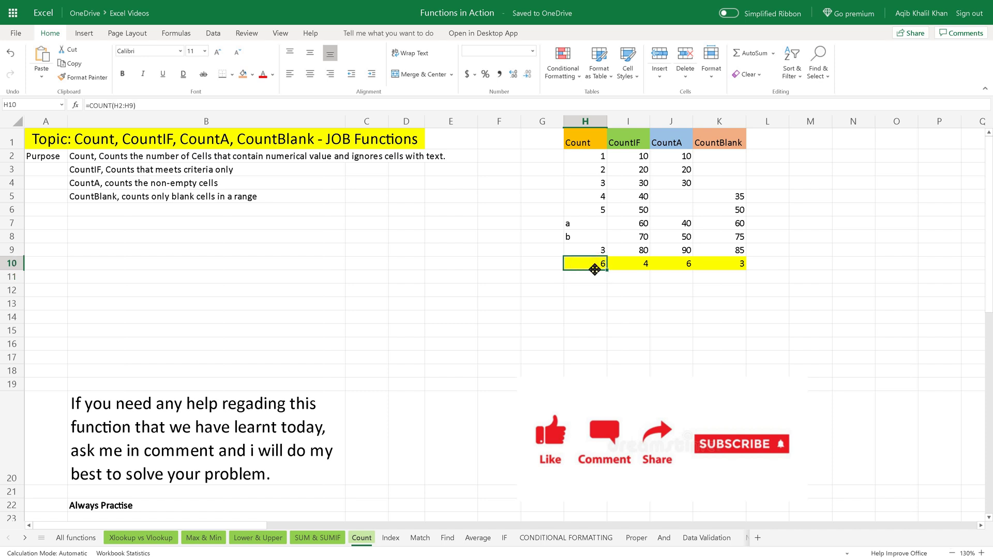
pyautogui.moveTo(587, 157); pyautogui.dragTo(587, 250)
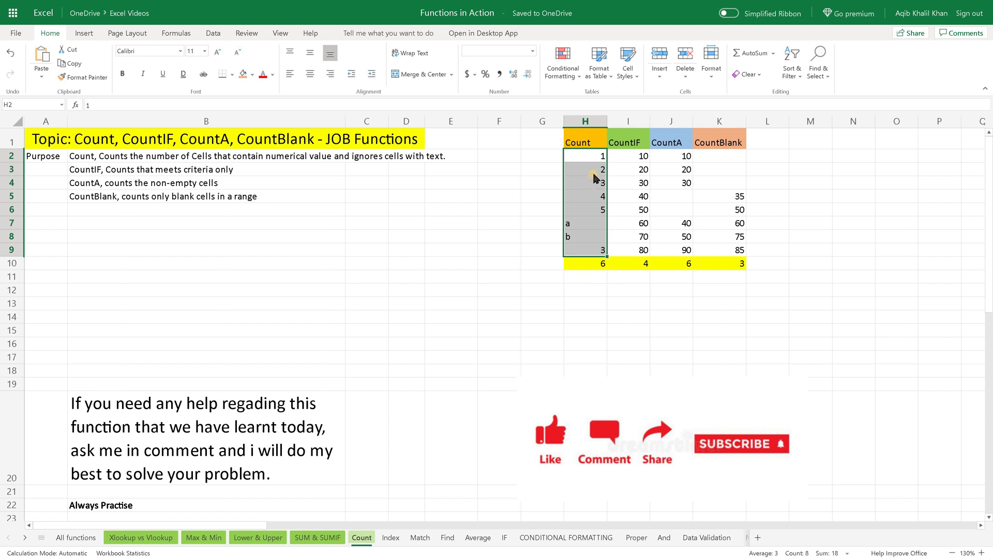
pyautogui.click(595, 157)
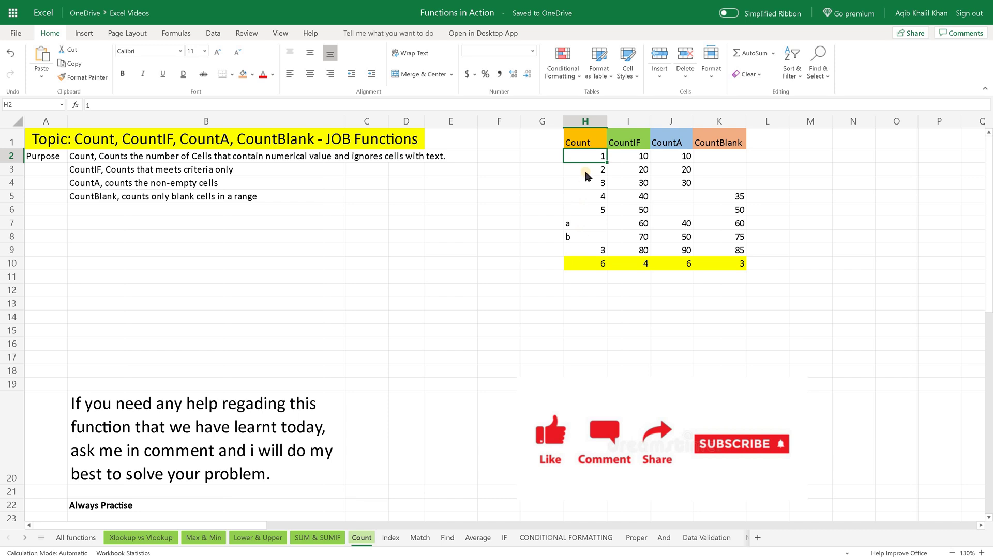
pyautogui.click(587, 251)
pyautogui.moveTo(595, 160); pyautogui.dragTo(593, 212)
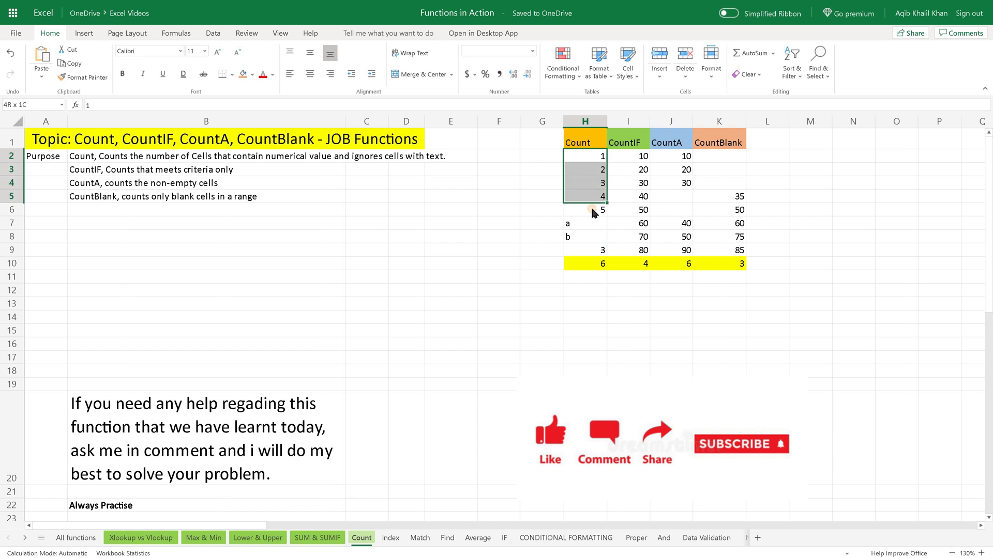
pyautogui.click(588, 251)
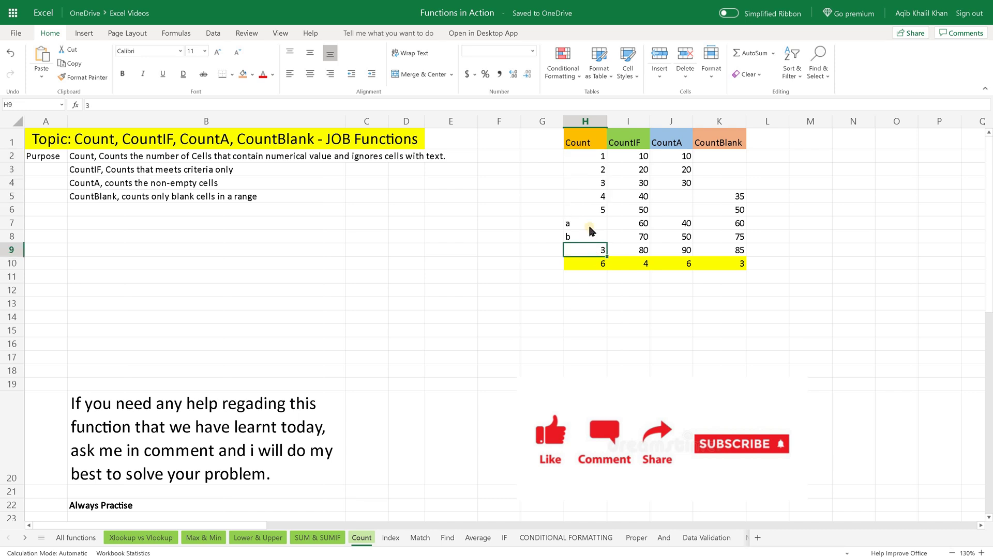
pyautogui.moveTo(590, 226); pyautogui.dragTo(589, 237)
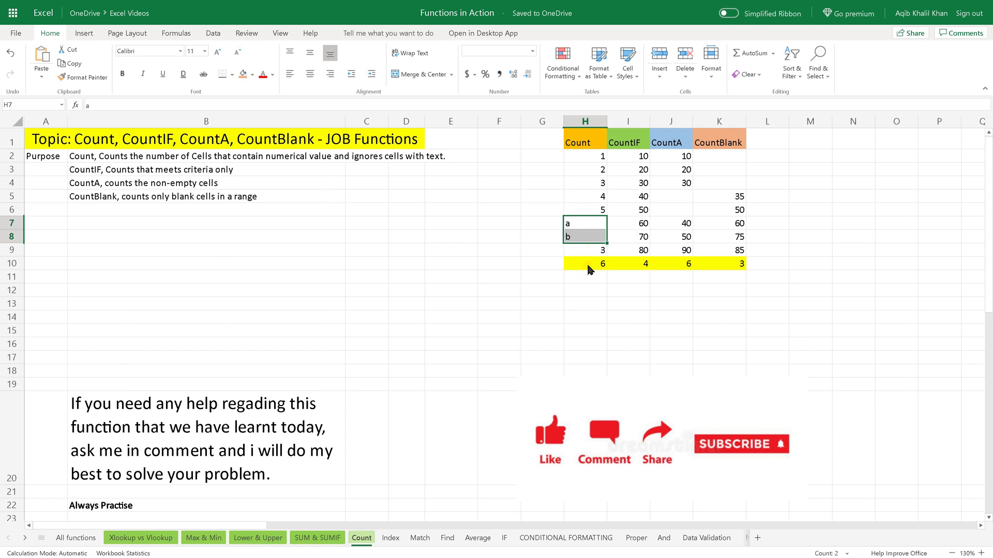
pyautogui.click(588, 266)
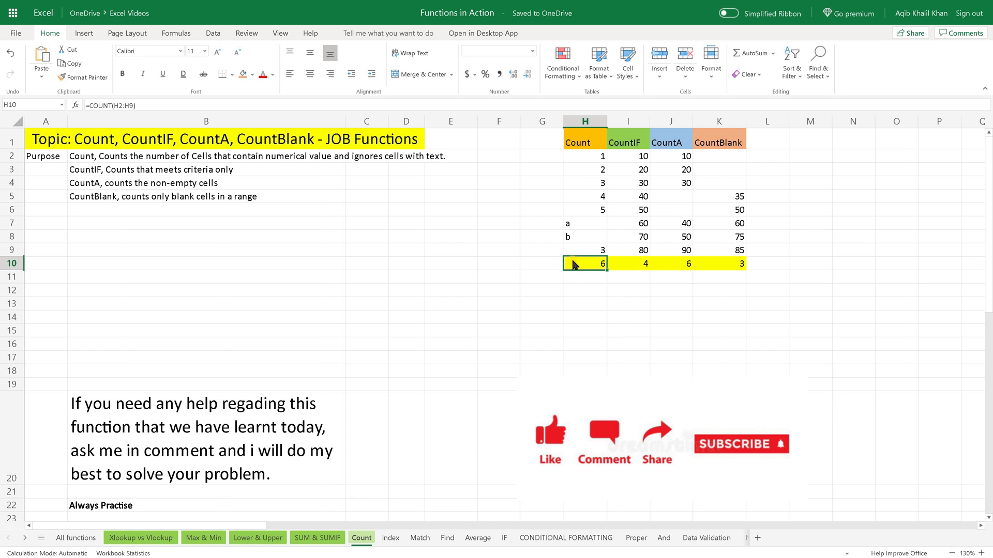
pyautogui.moveTo(596, 156); pyautogui.dragTo(591, 213)
pyautogui.click(585, 247)
pyautogui.click(590, 157)
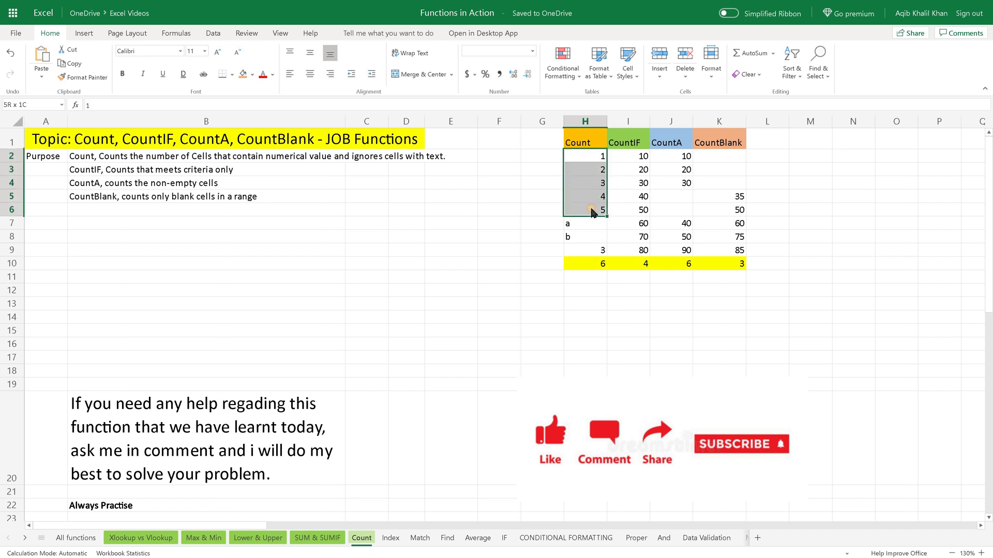
pyautogui.click(586, 251)
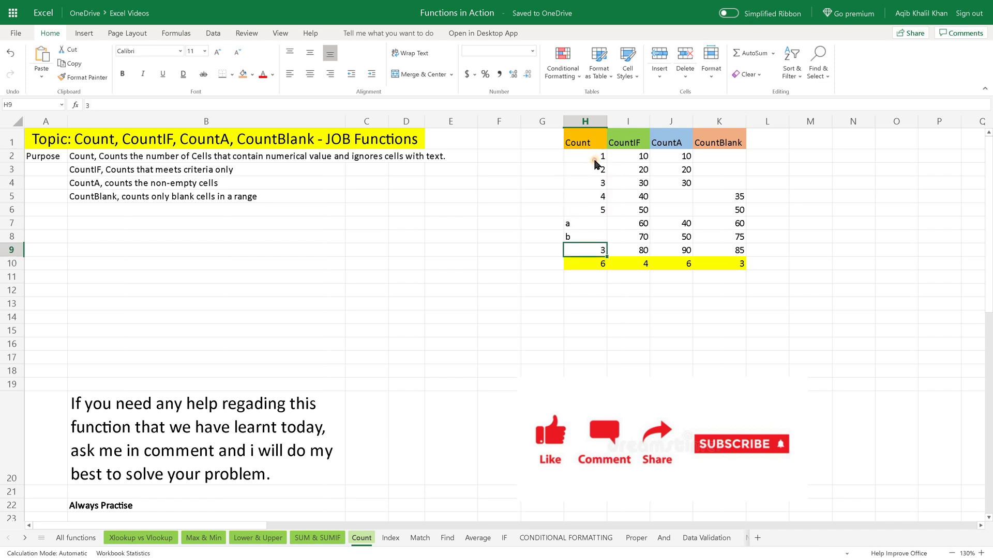
pyautogui.moveTo(594, 156); pyautogui.dragTo(589, 248)
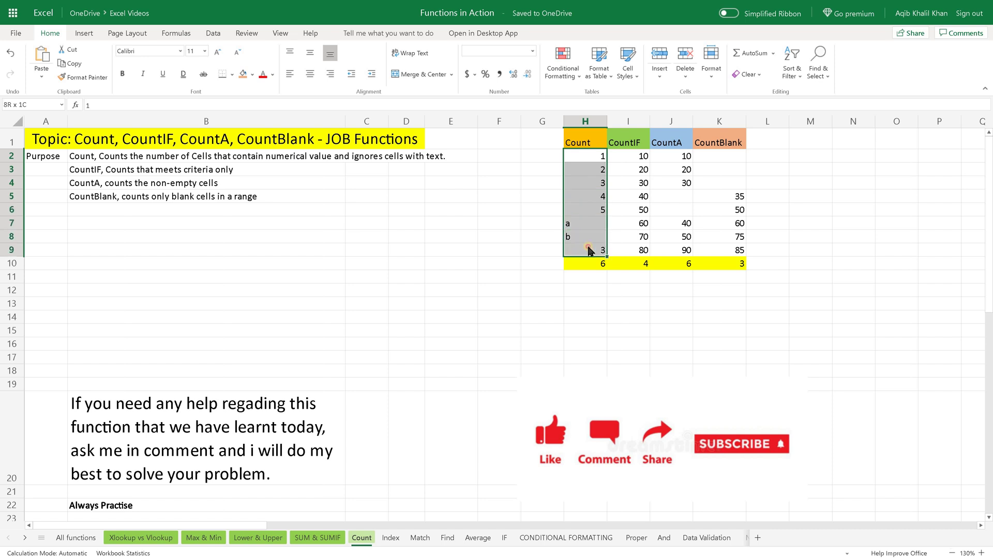
pyautogui.click(583, 277)
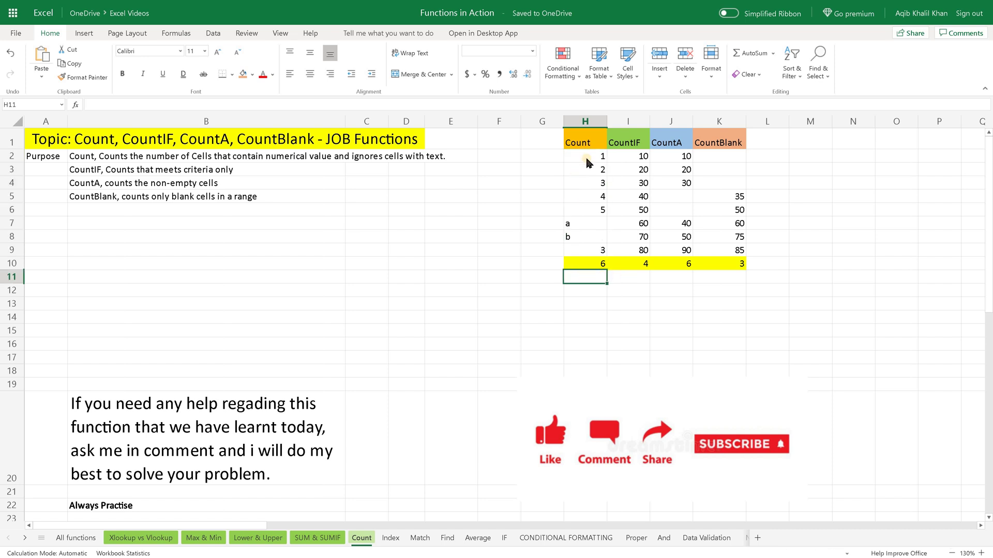
# Replace the values in H2:H5 of the Count column with 5, 5, 4 and 1.
pyautogui.moveTo(589, 153); pyautogui.dragTo(593, 248)
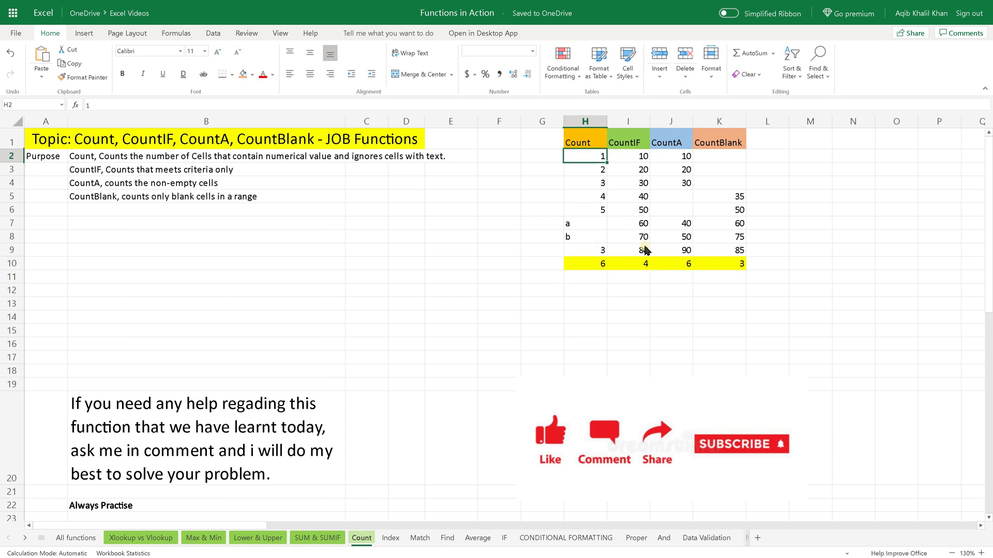
pyautogui.write('5')
pyautogui.press('Return')
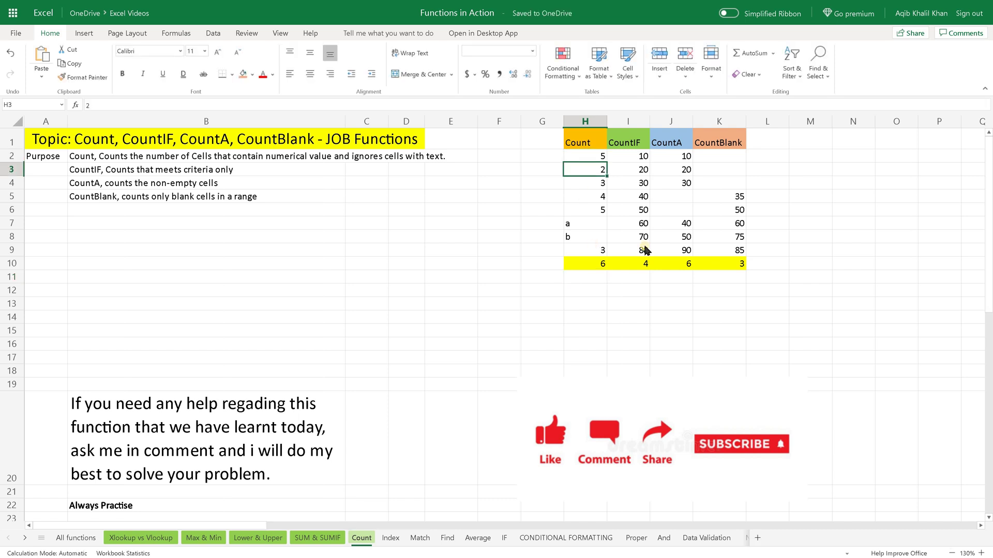
pyautogui.write('5')
pyautogui.press('Return')
pyautogui.write('4')
pyautogui.press('Return')
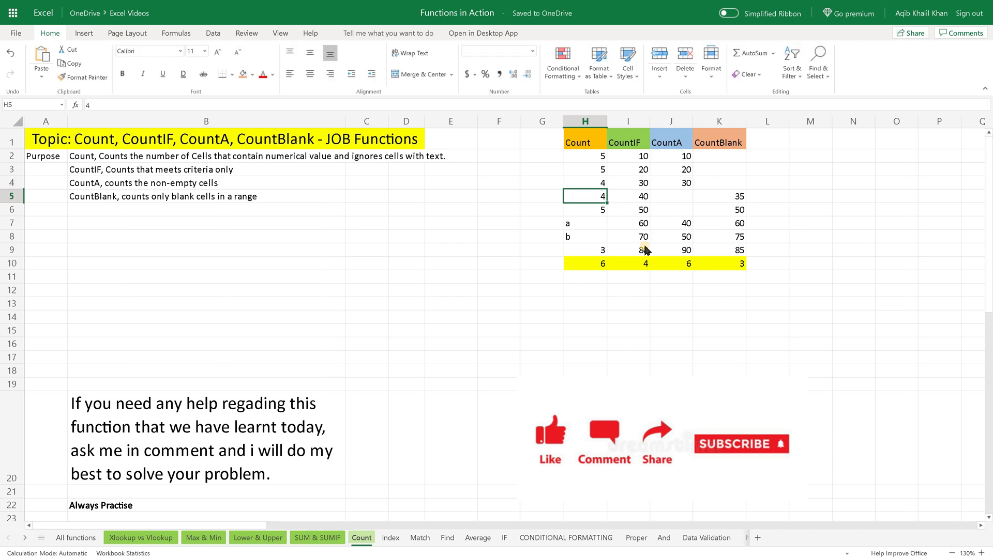
pyautogui.write('1')
pyautogui.press('Return')
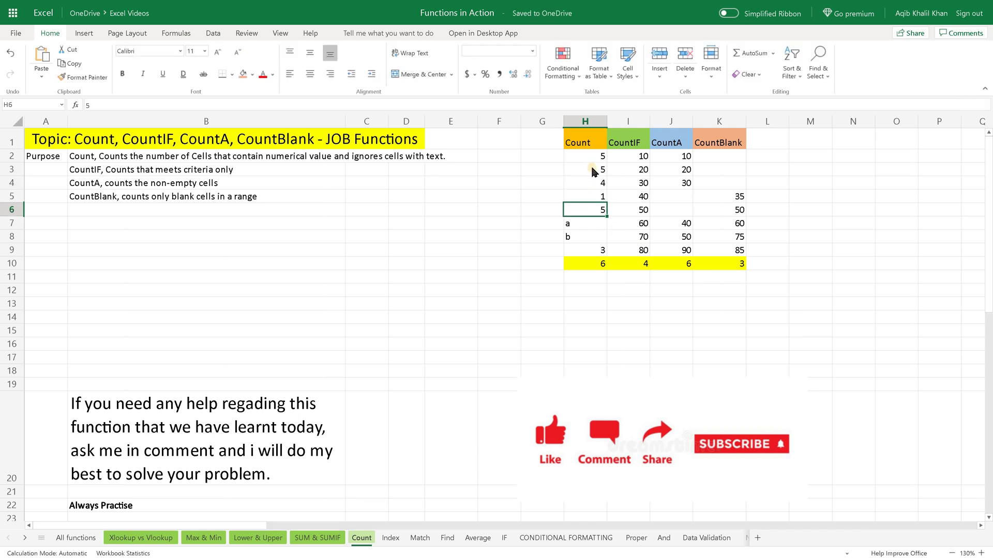
# Replace the text entry in H7 of the Count column with the number 7.
pyautogui.moveTo(590, 152); pyautogui.dragTo(587, 251)
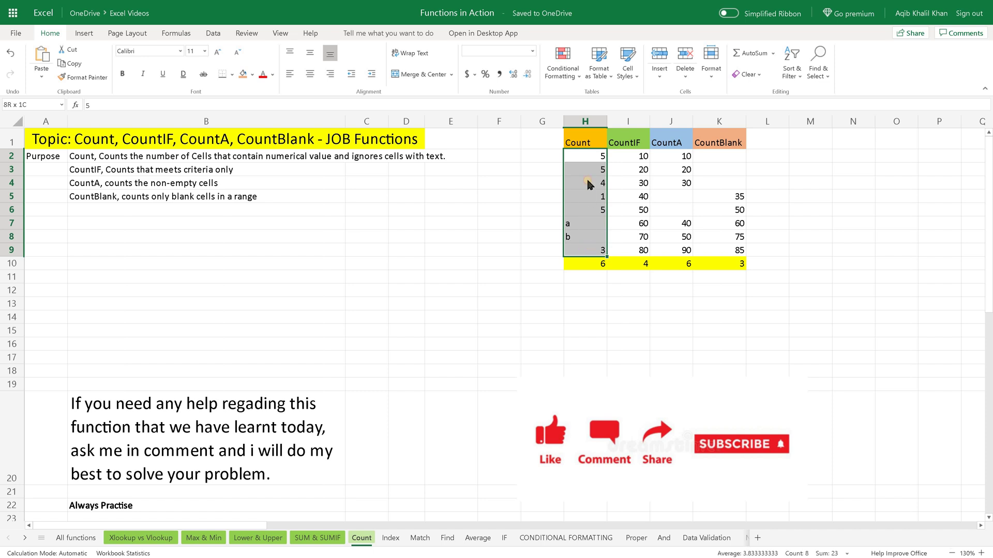
pyautogui.click(587, 153)
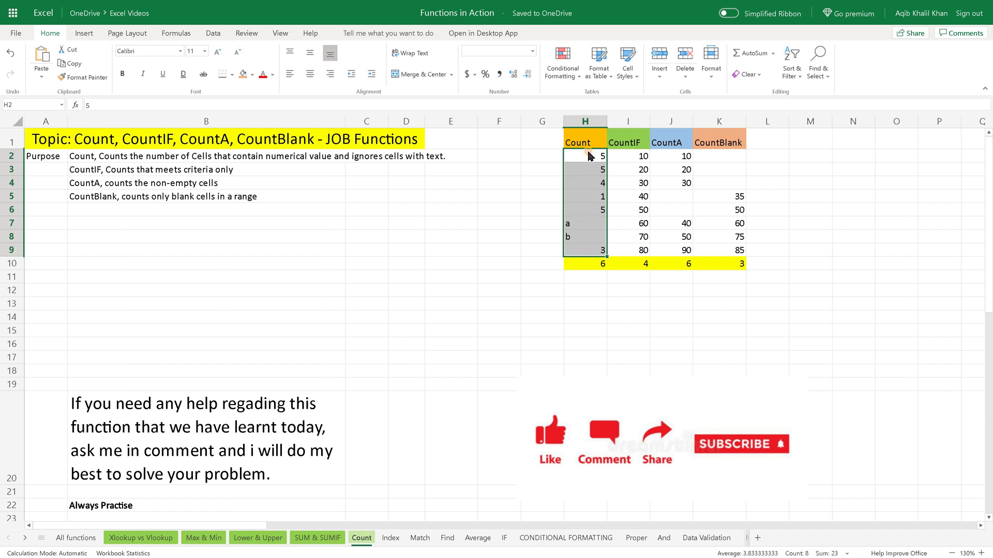
pyautogui.click(578, 221)
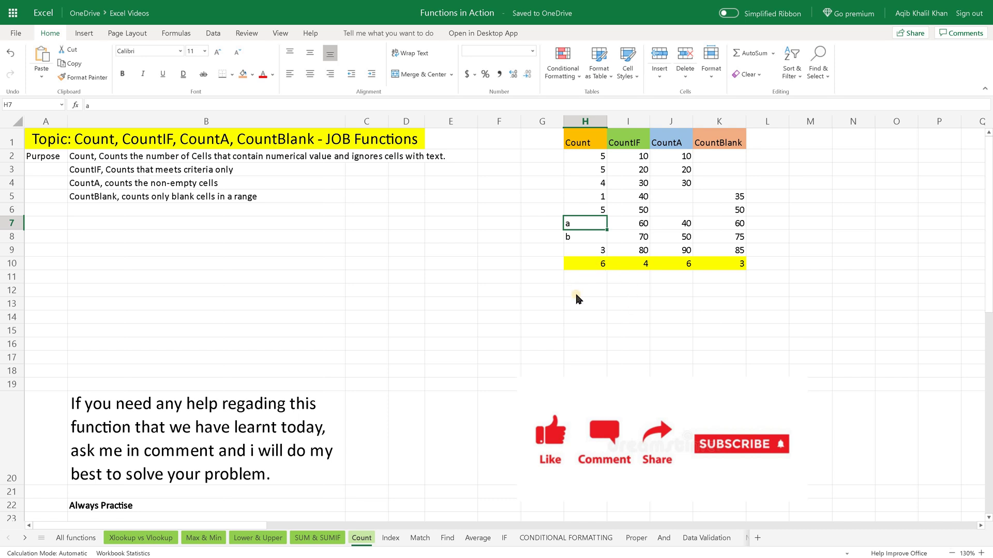
pyautogui.write('7')
pyautogui.press('Return')
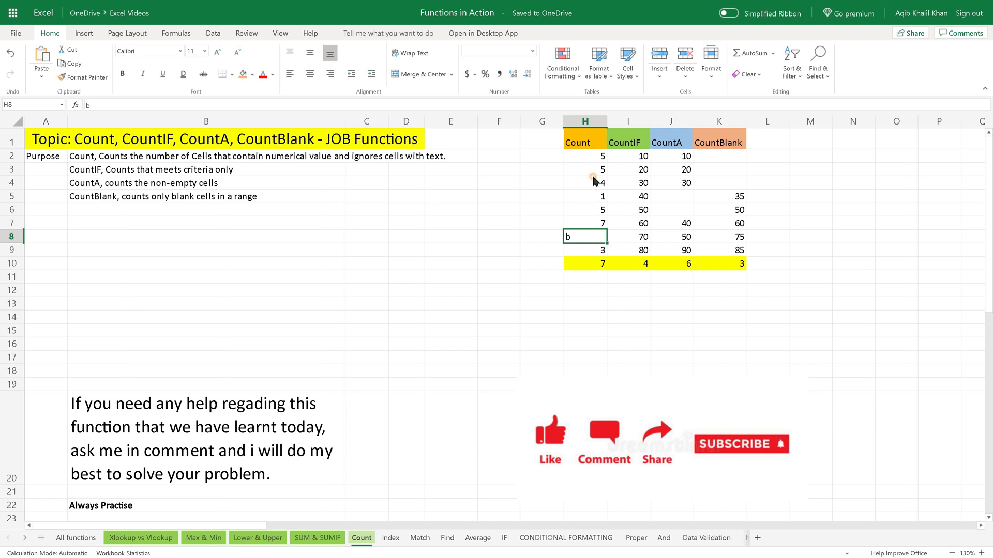
# Replace the text entry in H8 of the Count column with the number 4.
pyautogui.moveTo(597, 156); pyautogui.dragTo(587, 251)
pyautogui.click(588, 229)
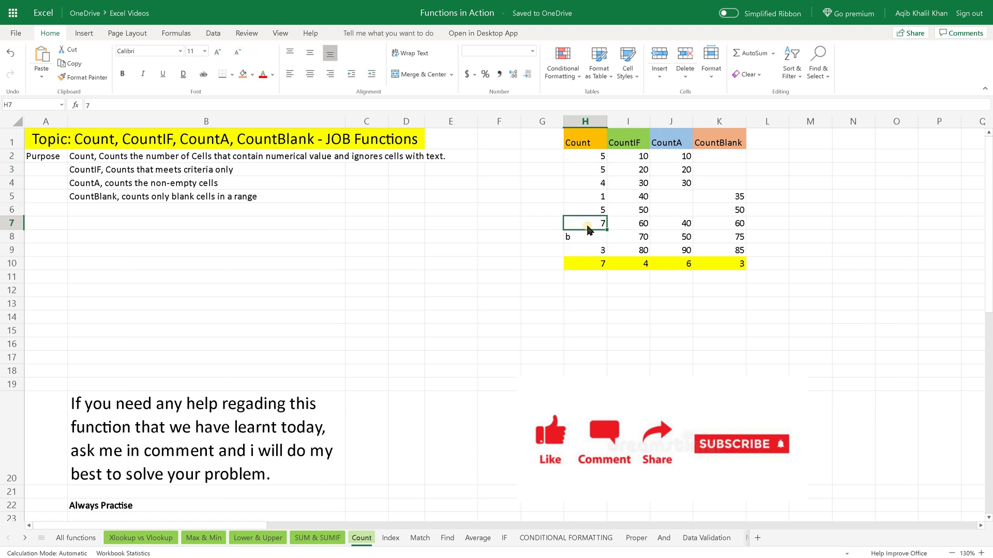
pyautogui.click(584, 239)
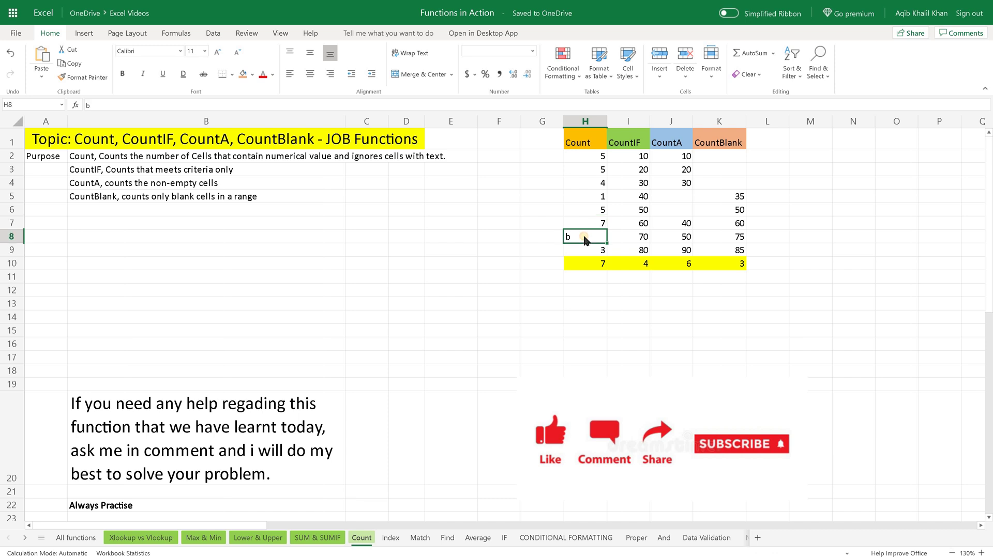
pyautogui.write('4')
pyautogui.press('Return')
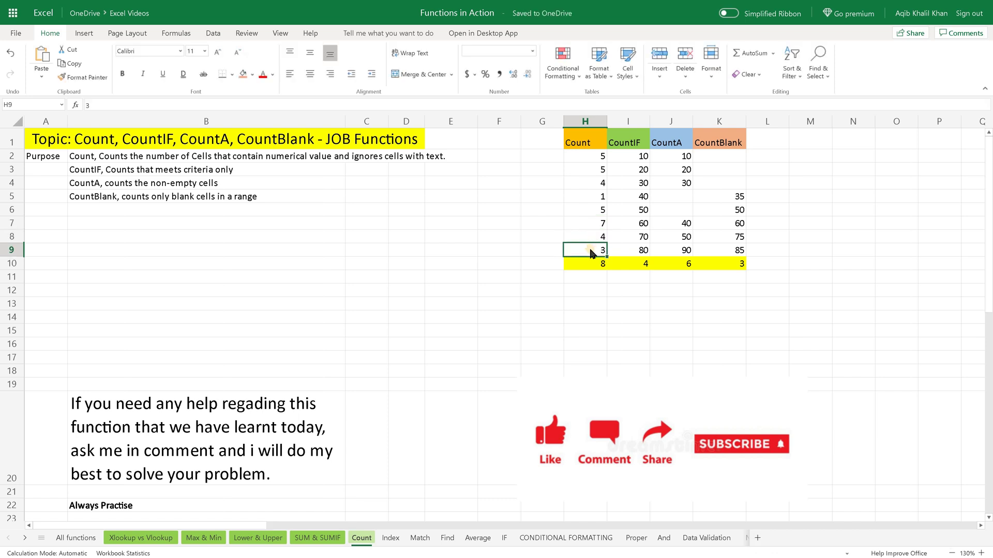
# Replace the numbers in the Count column with text: a in H8, s in H6 and dfr in H5.
pyautogui.press('Up')
pyautogui.write('a')
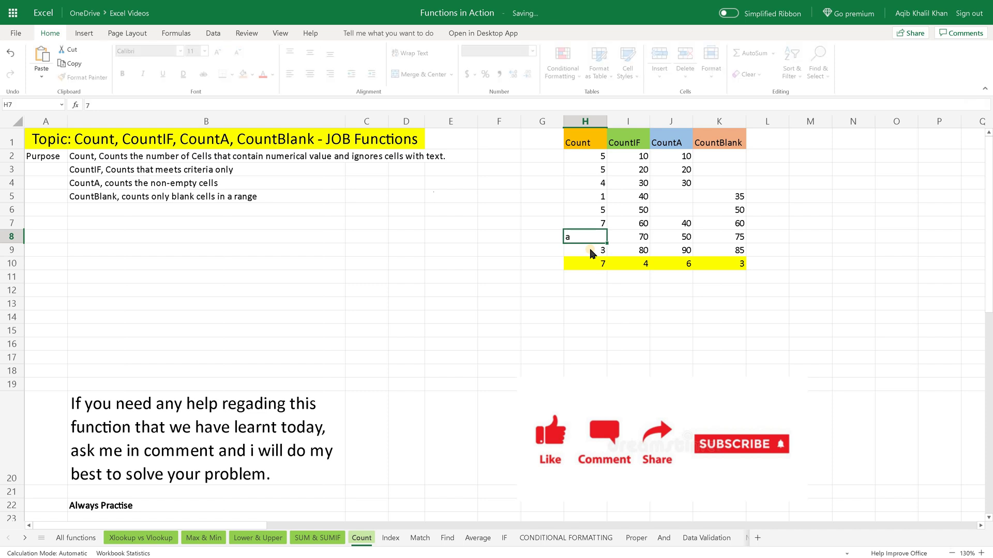
pyautogui.press('Up')
pyautogui.press('Up')
pyautogui.write('s')
pyautogui.press('Up')
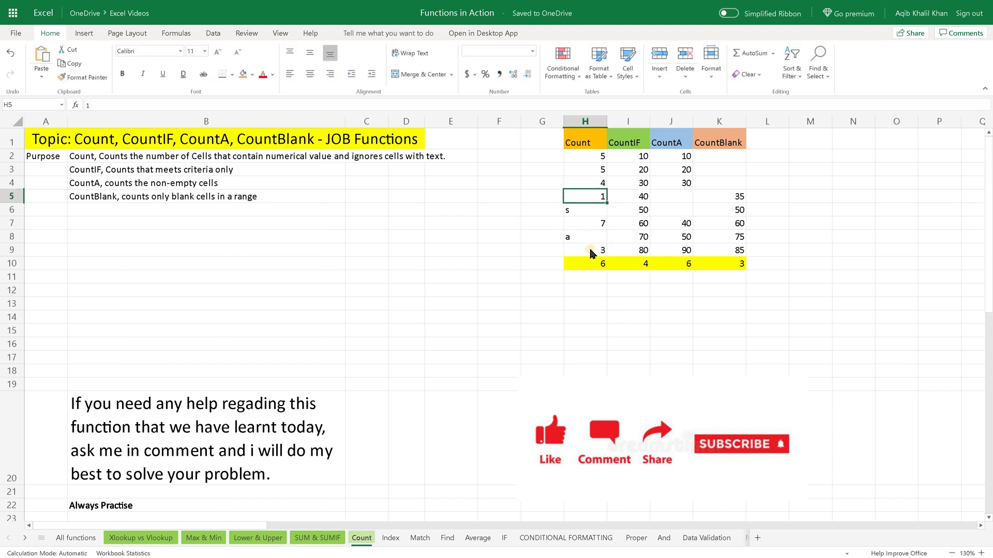
pyautogui.write('dfr')
pyautogui.press('Up')
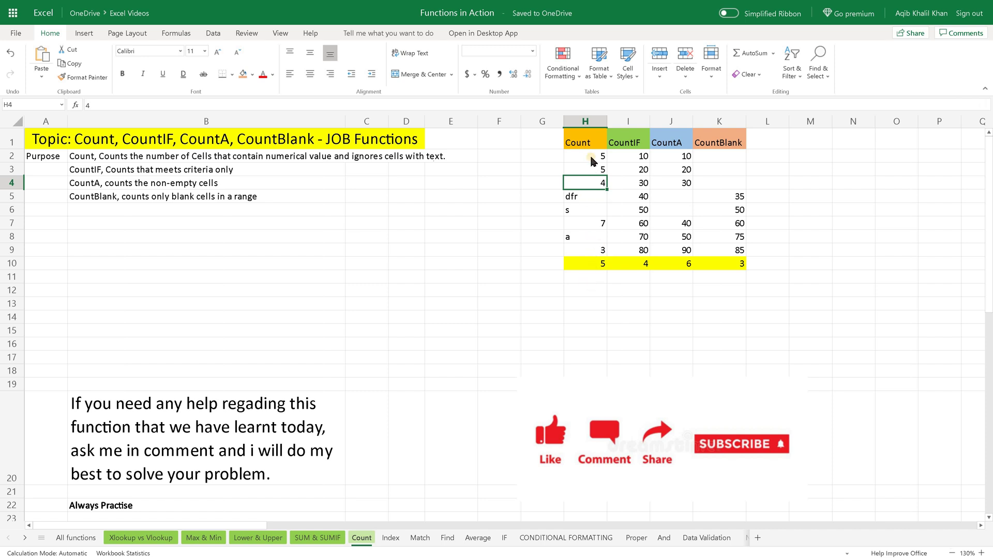
pyautogui.moveTo(590, 153); pyautogui.dragTo(590, 252)
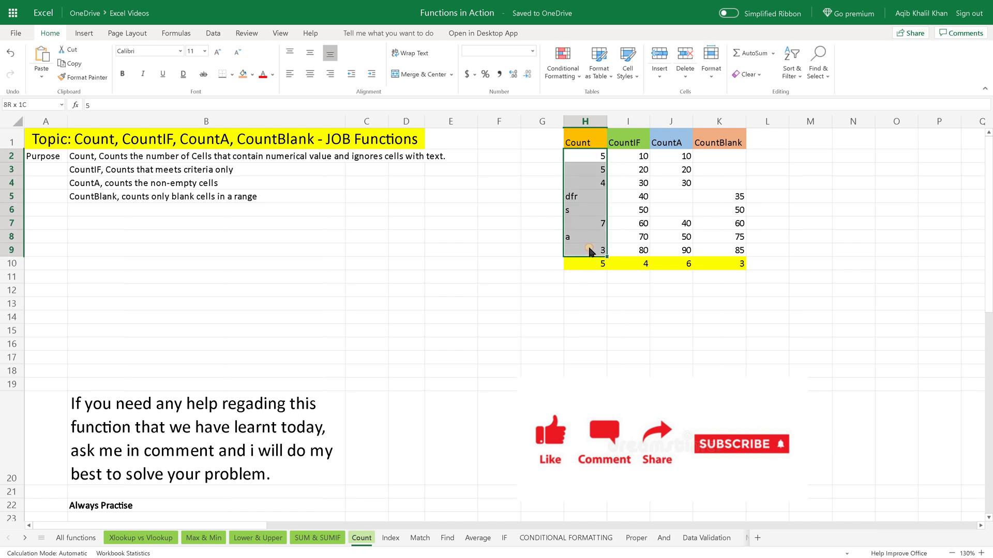
pyautogui.click(594, 278)
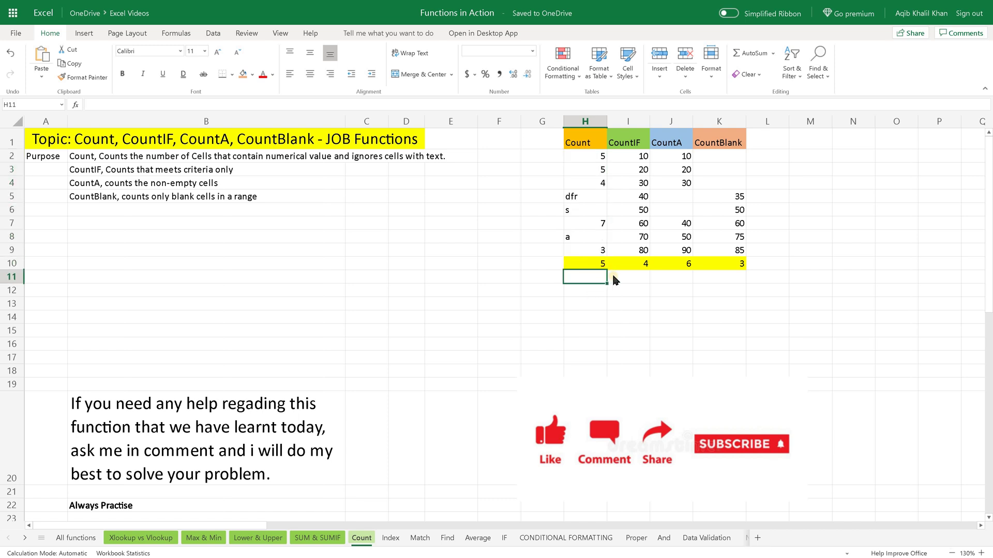
# Examine the COUNTIF formula in I10, including its function name, range and criterion, leaving it unchanged.
pyautogui.click(624, 267)
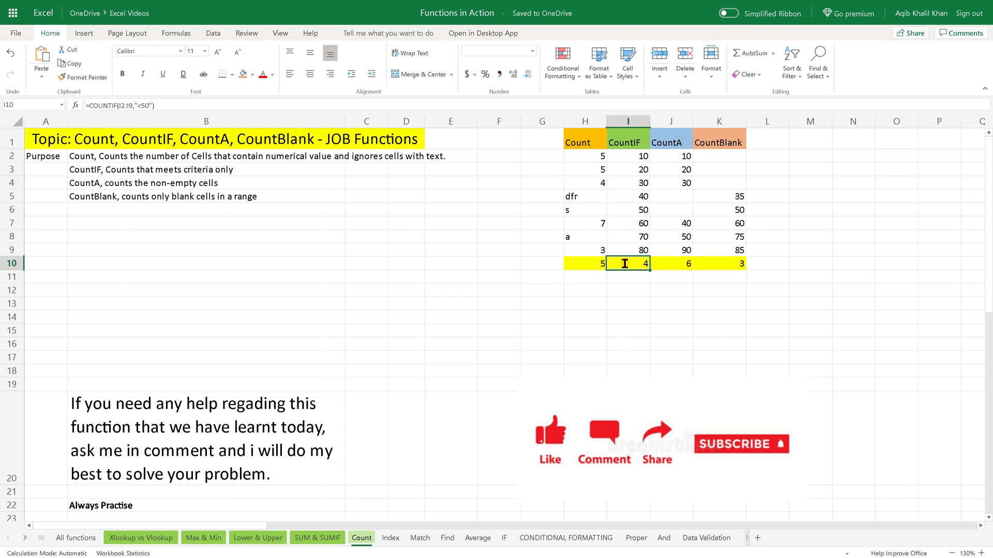
pyautogui.doubleClick(625, 265)
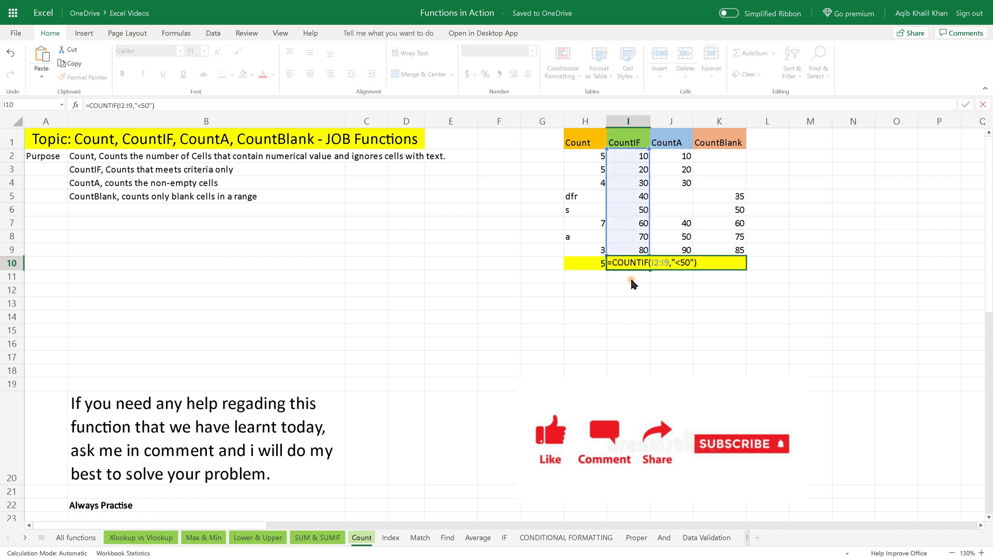
pyautogui.press('Return')
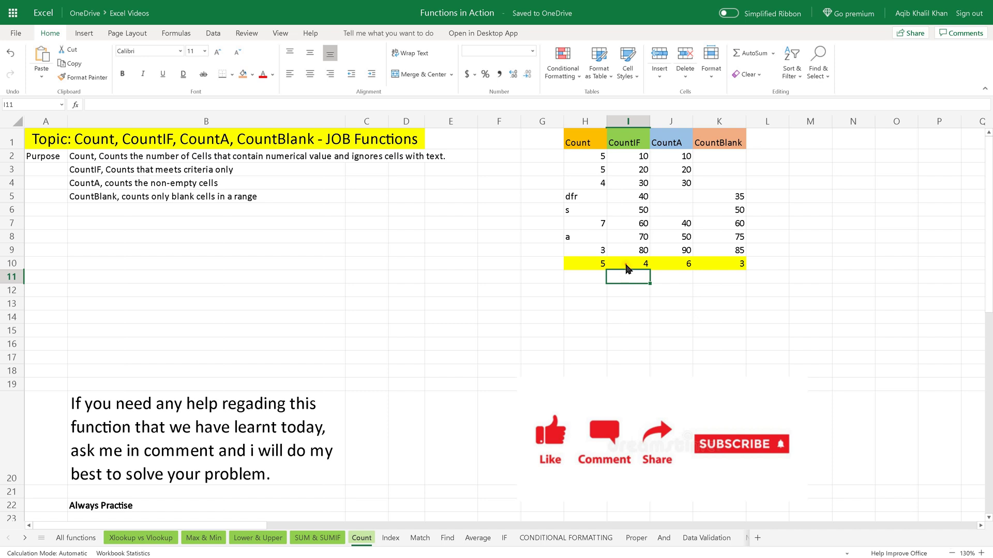
pyautogui.click(626, 265)
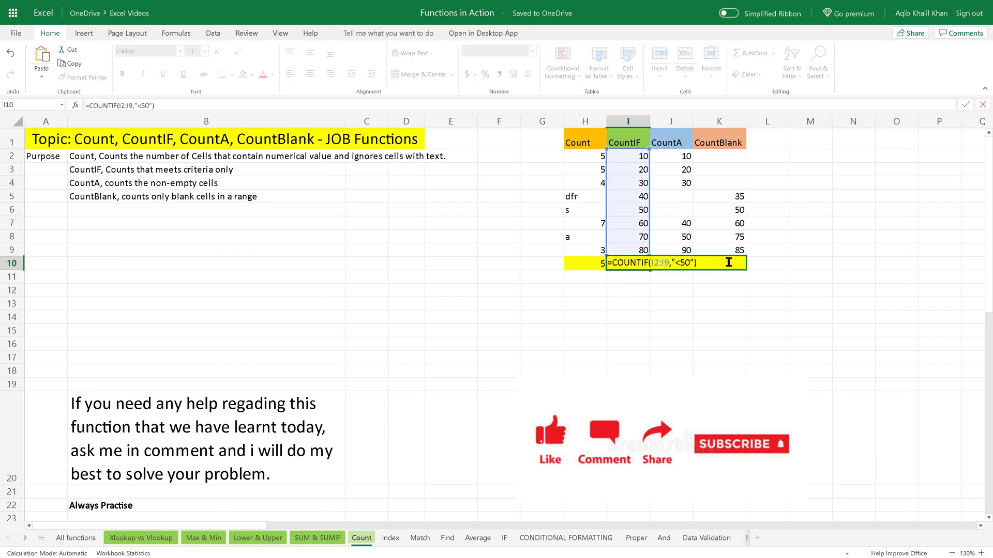
pyautogui.moveTo(696, 262); pyautogui.dragTo(618, 278)
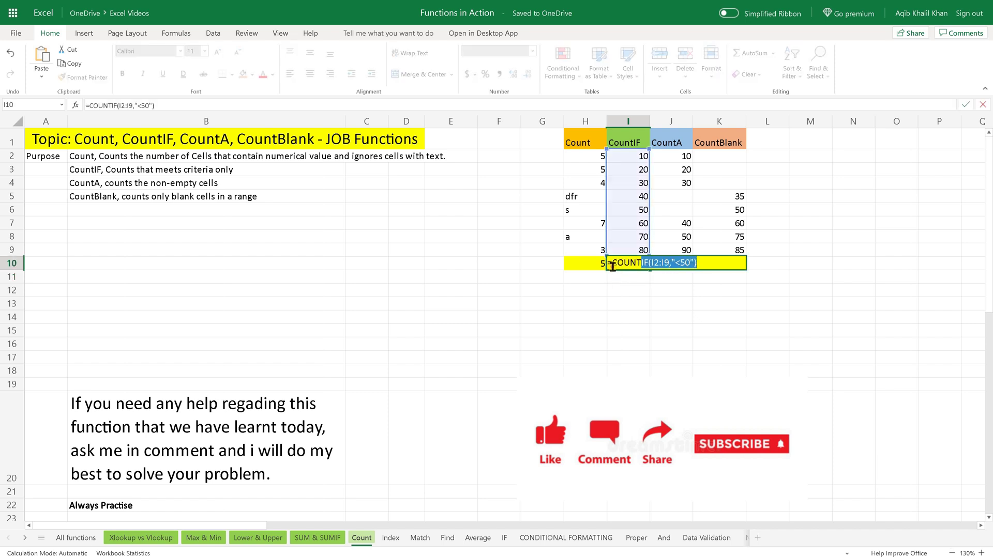
pyautogui.click(615, 265)
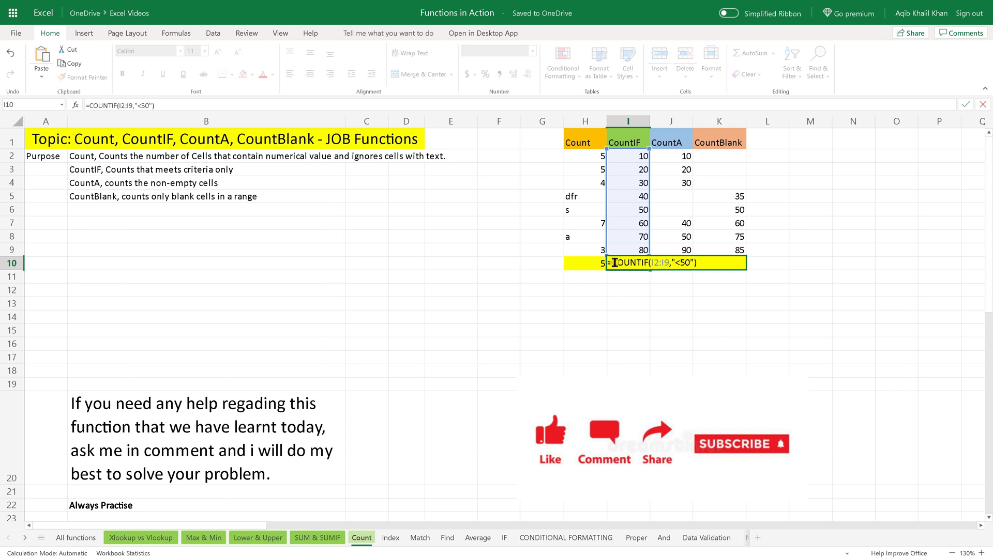
pyautogui.moveTo(613, 263); pyautogui.dragTo(672, 263)
pyautogui.click(653, 263)
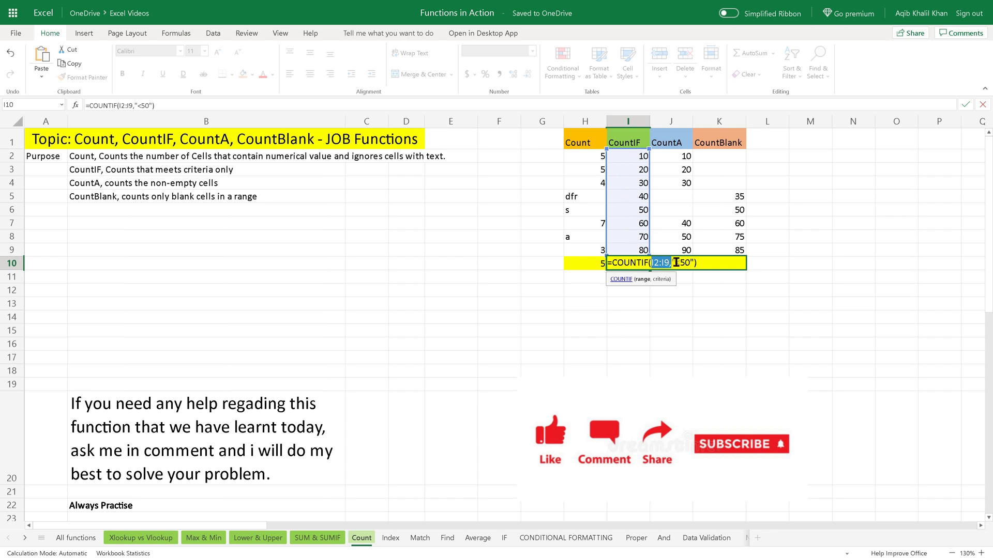
pyautogui.press('Right')
pyautogui.press('Return')
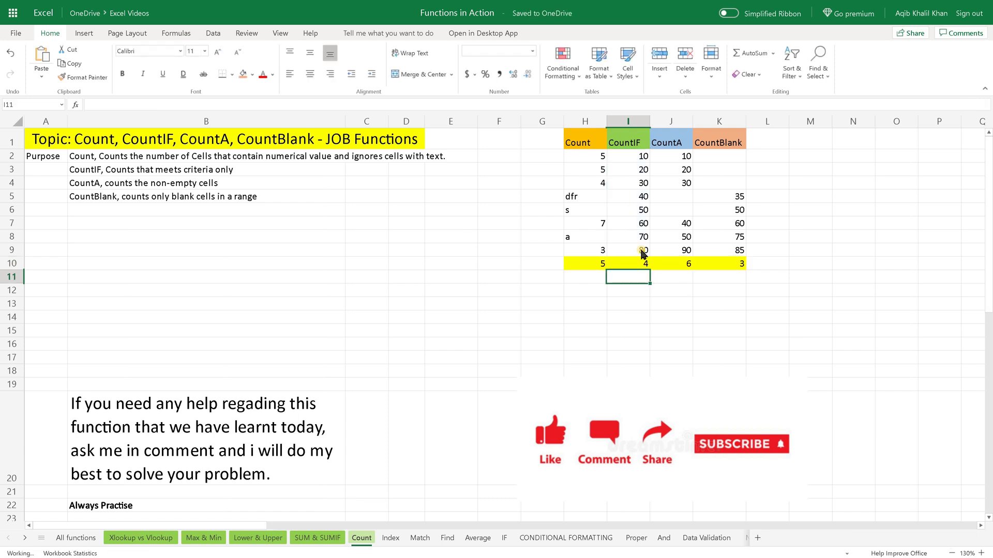
# Compare the COUNTIF result in I10 and its "<50" criterion with the values in I2:I6.
pyautogui.click(633, 267)
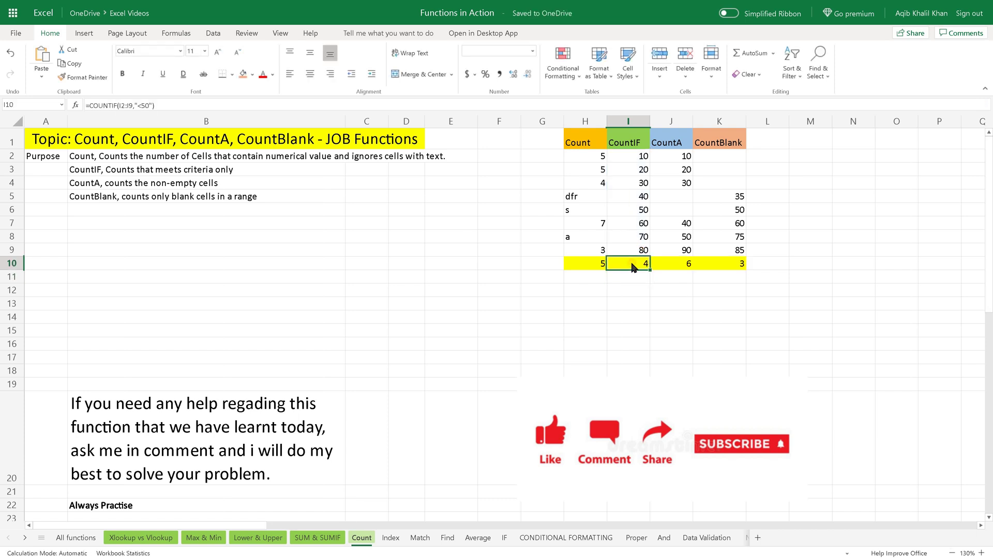
pyautogui.click(642, 210)
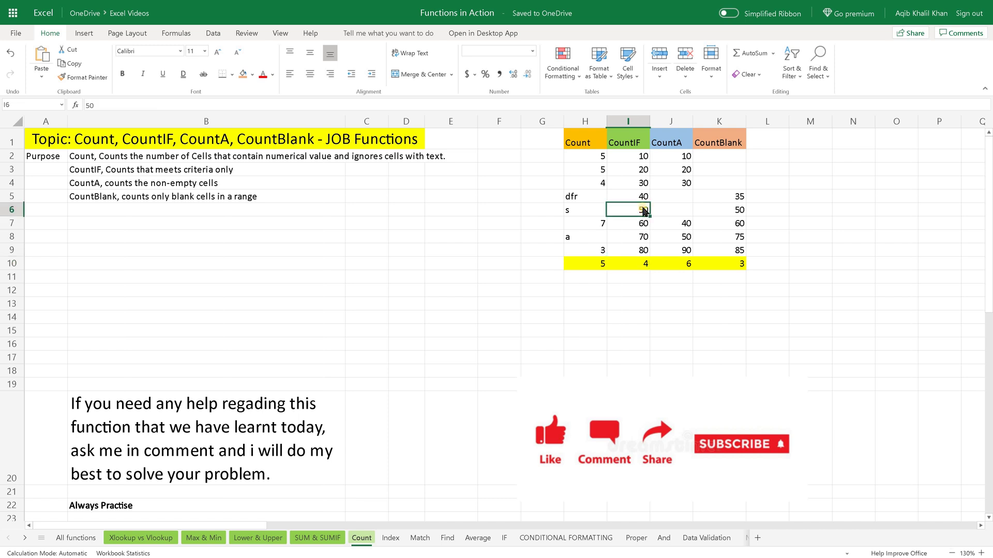
pyautogui.click(644, 196)
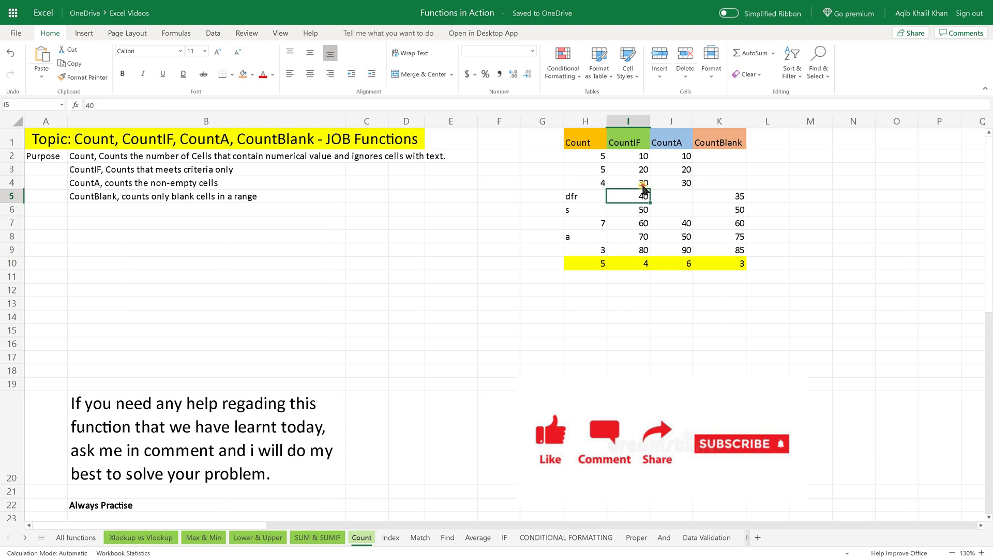
pyautogui.click(642, 184)
pyautogui.click(640, 169)
pyautogui.click(638, 162)
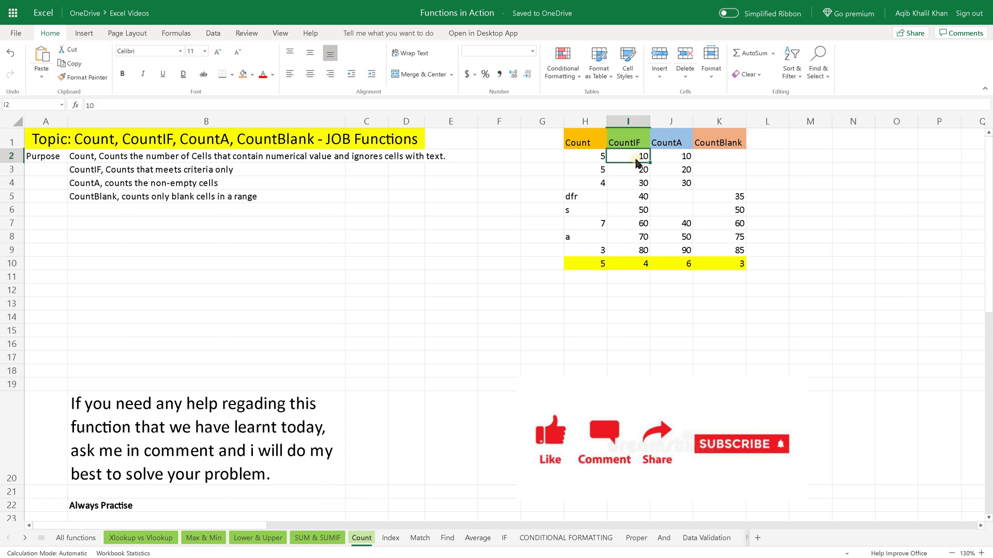
pyautogui.click(637, 197)
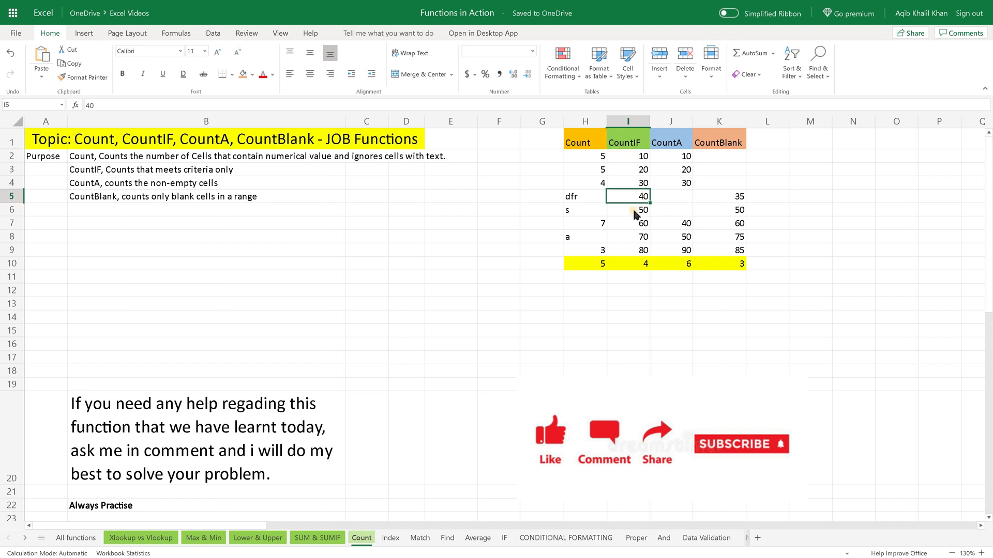
pyautogui.click(636, 213)
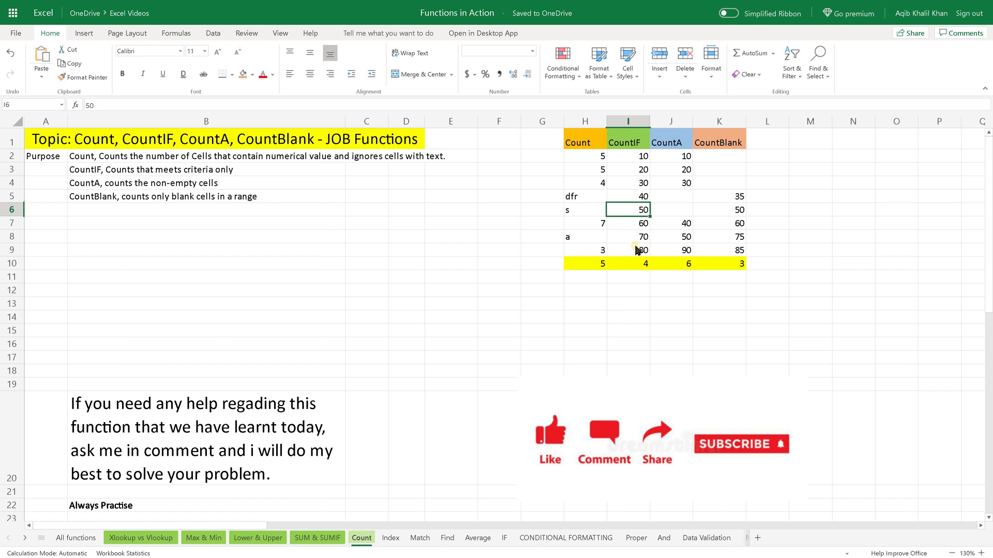
pyautogui.doubleClick(635, 263)
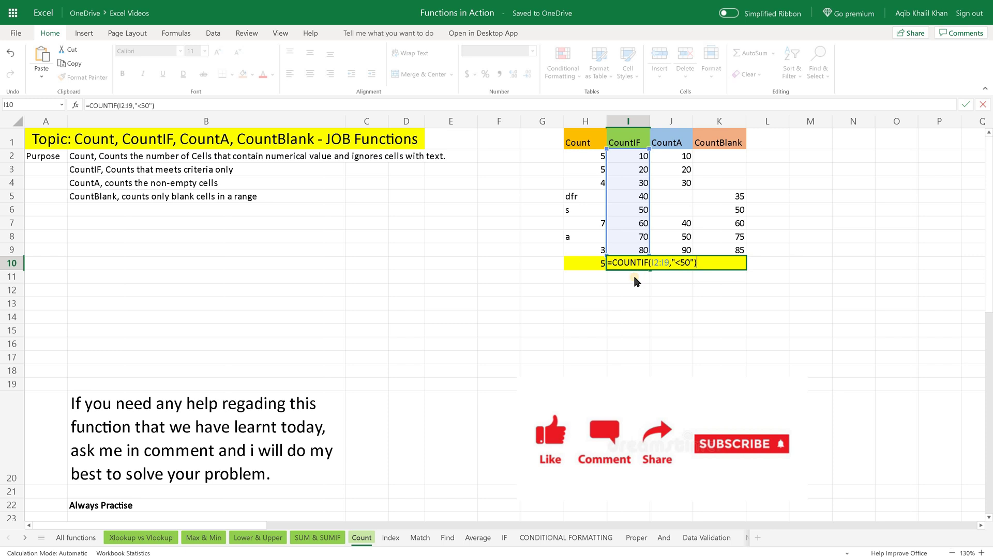
pyautogui.press('Return')
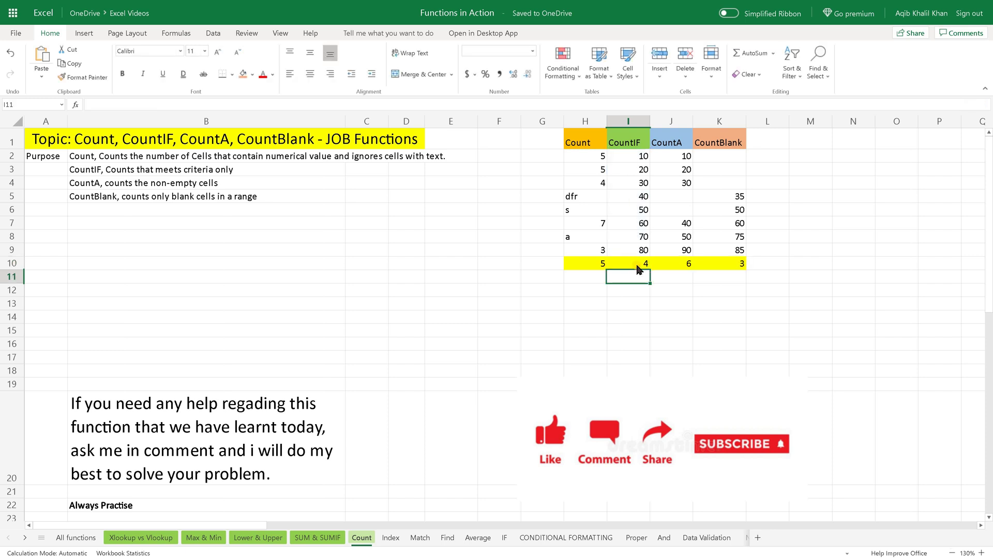
# Enter the formula =COUNTIF(I2:I9,"<60") in I11, below the existing COUNTIF result.
pyautogui.click(638, 266)
pyautogui.click(633, 279)
pyautogui.write('=cou')
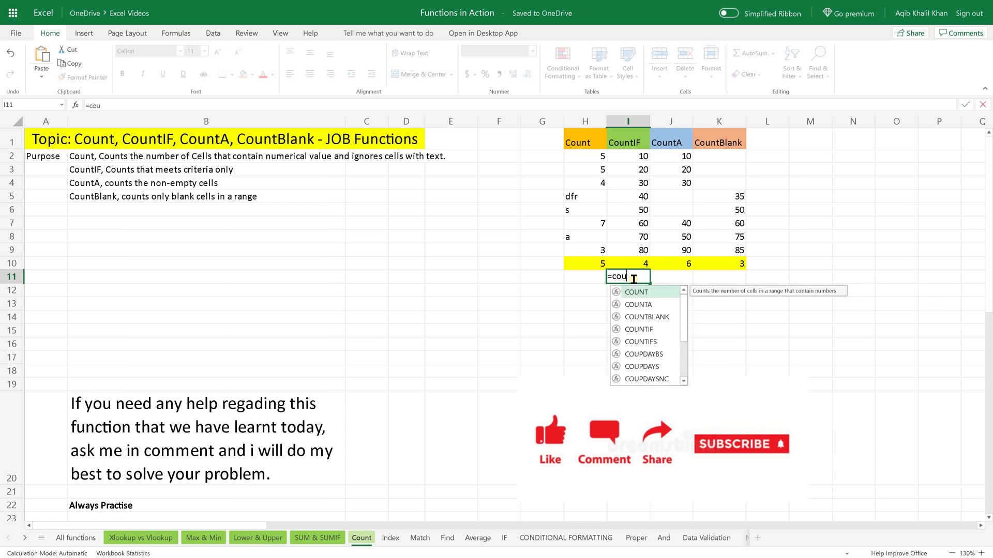
pyautogui.write('nif')
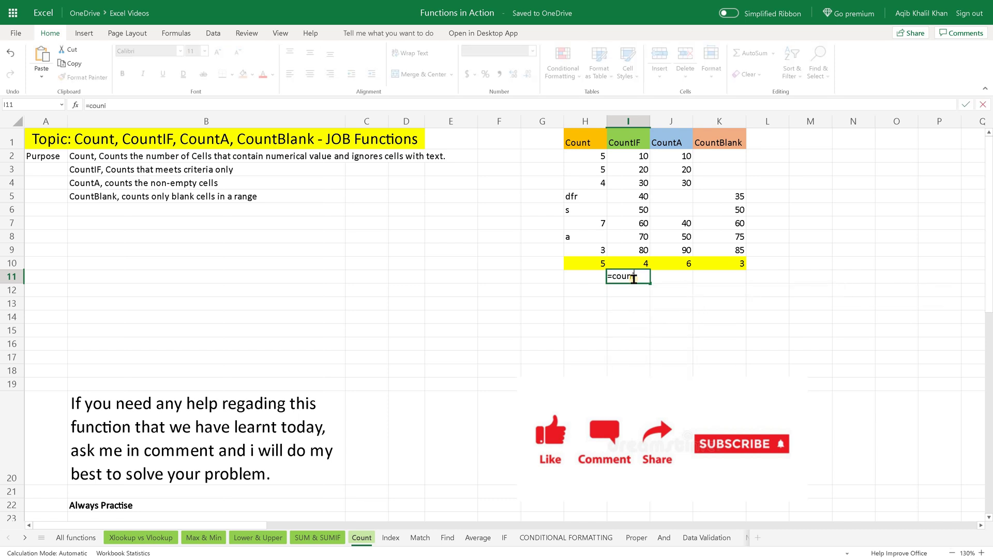
pyautogui.press('BackSpace')
pyautogui.press('BackSpace')
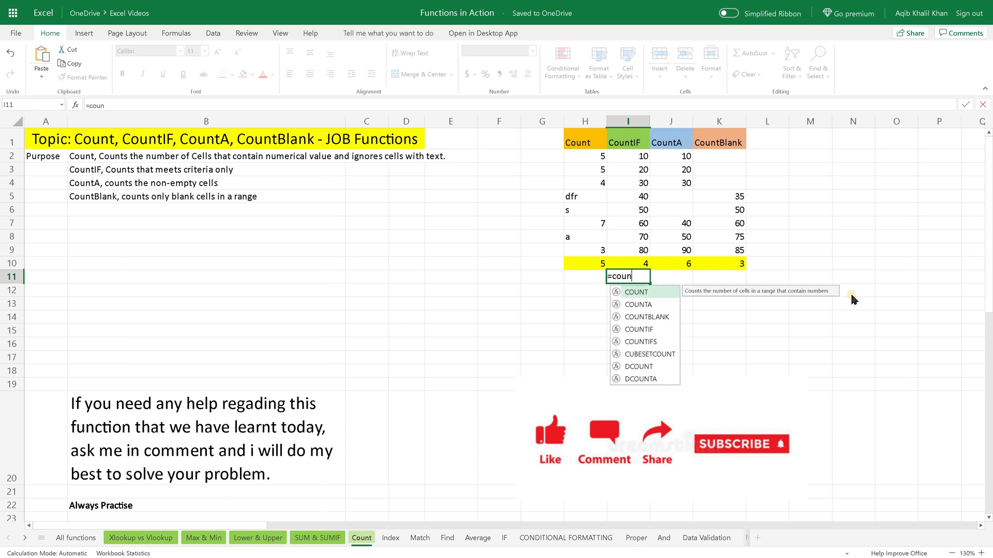
pyautogui.write('tif')
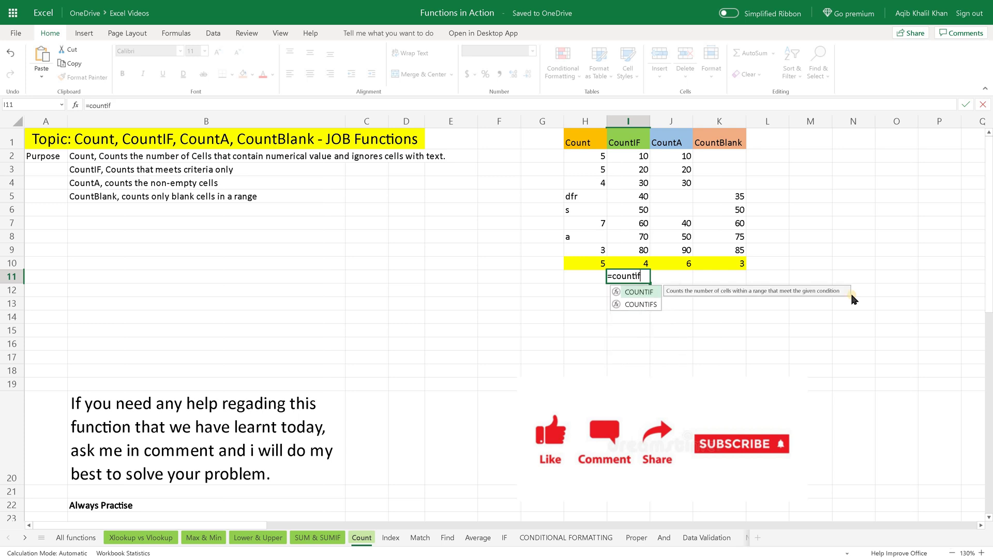
pyautogui.press('Tab')
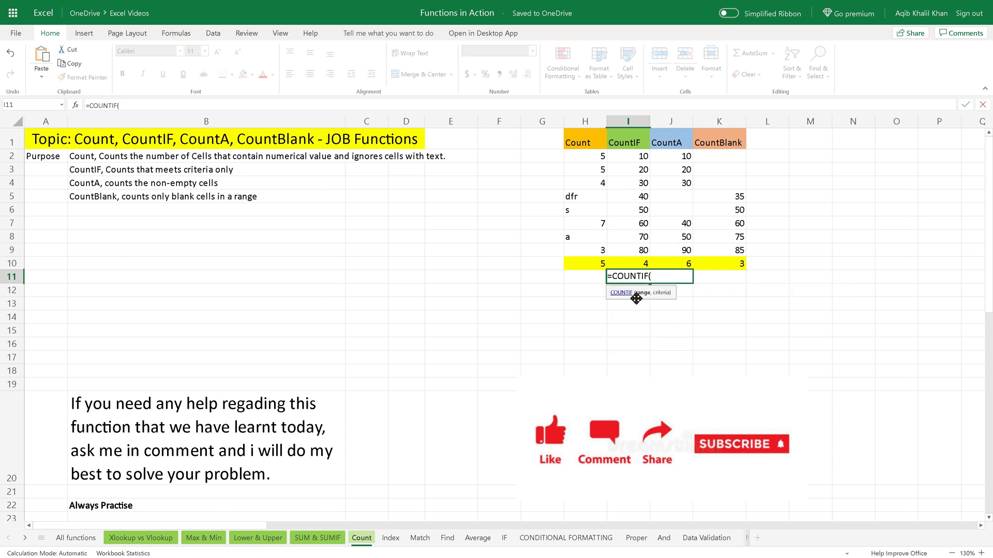
pyautogui.click(643, 158)
pyautogui.moveTo(629, 209); pyautogui.dragTo(623, 249)
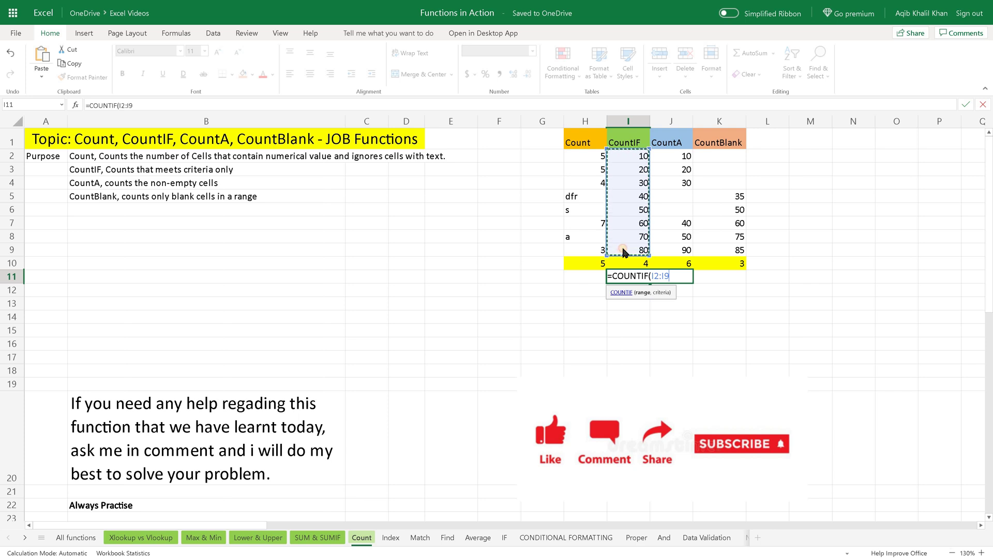
pyautogui.write(',')
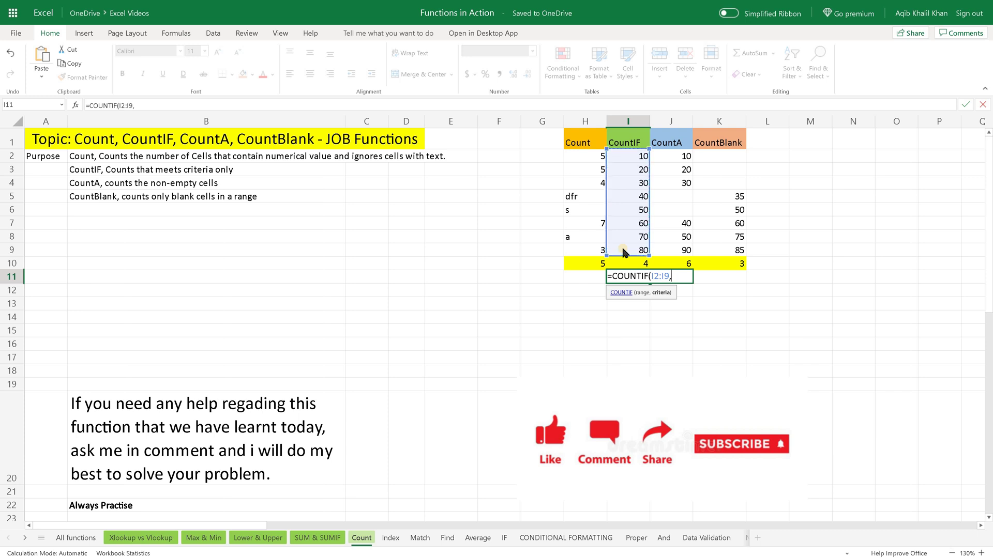
pyautogui.write('"')
pyautogui.write('"')
pyautogui.press('Return')
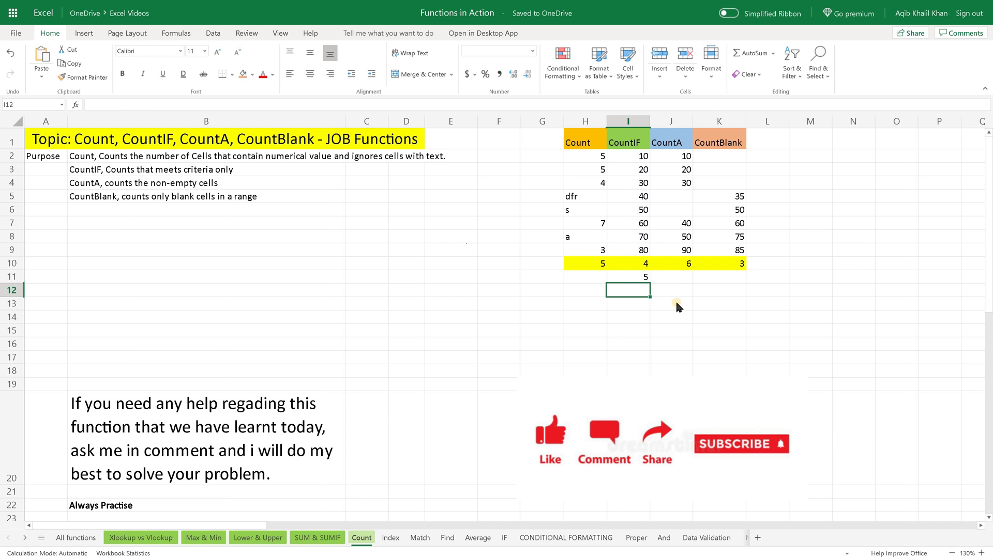
# Check the new COUNTIF formula and result in I11 against the value in I7.
pyautogui.click(641, 282)
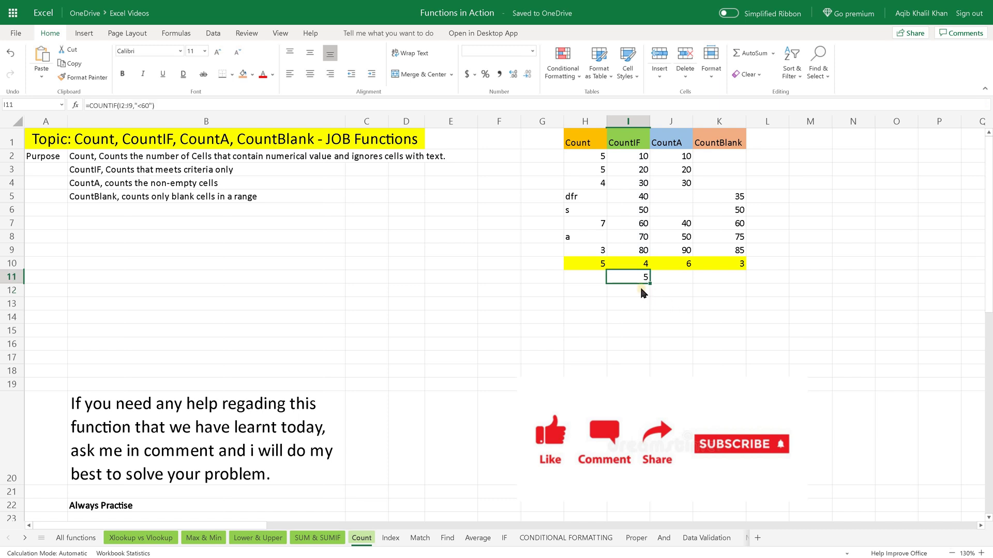
pyautogui.click(628, 221)
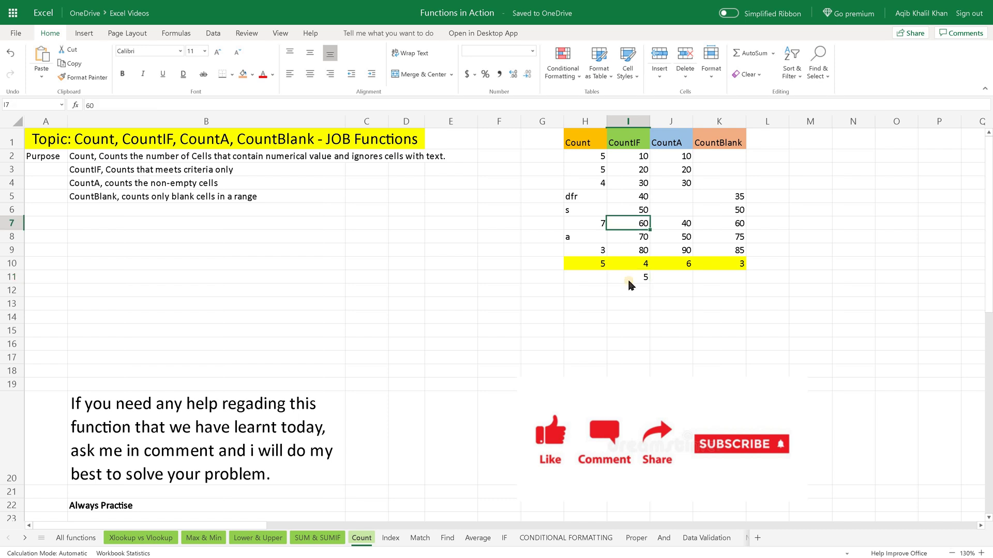
pyautogui.click(631, 277)
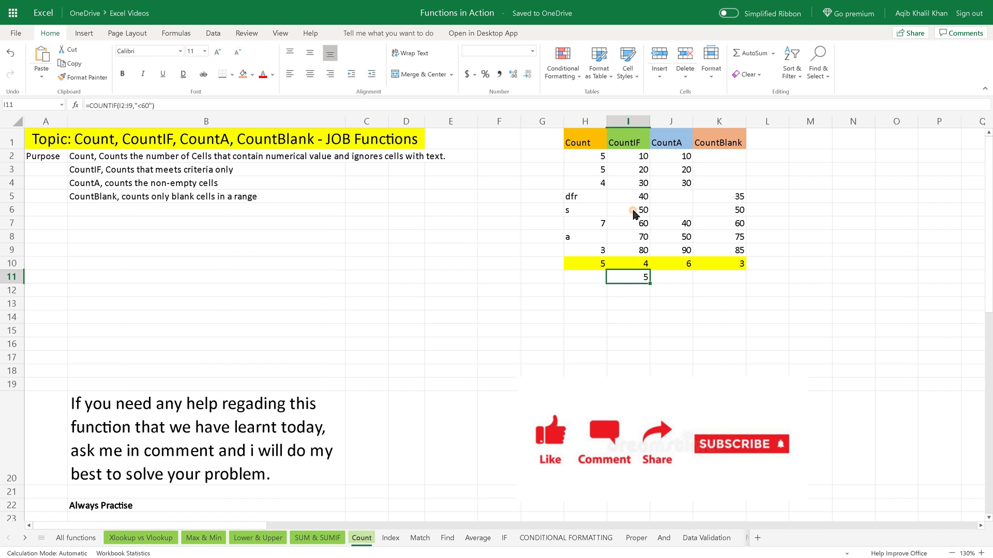
# Compare the values in I2:I6 and I7 with the "<60" criterion behind the COUNTIF result in I11.
pyautogui.click(634, 212)
pyautogui.moveTo(634, 212); pyautogui.dragTo(643, 164)
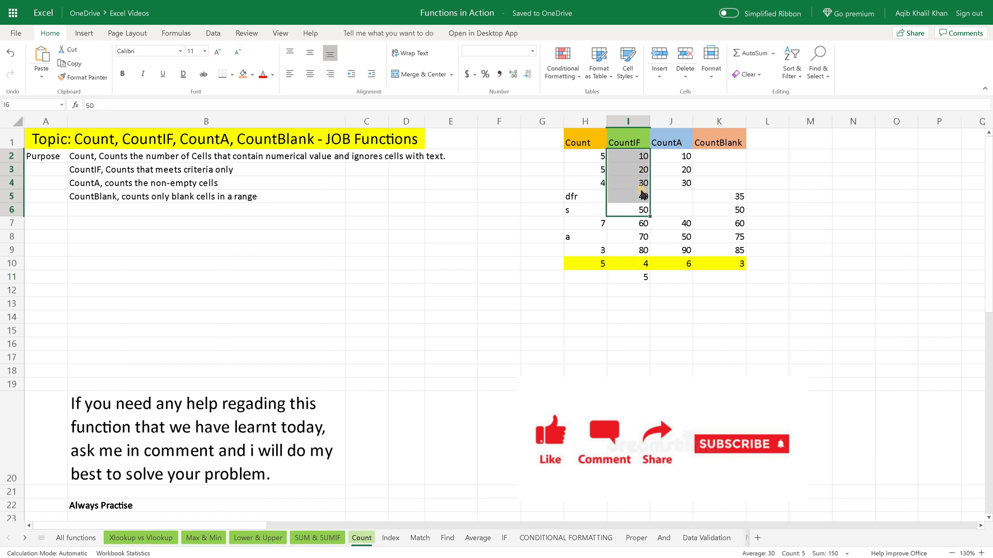
pyautogui.click(626, 225)
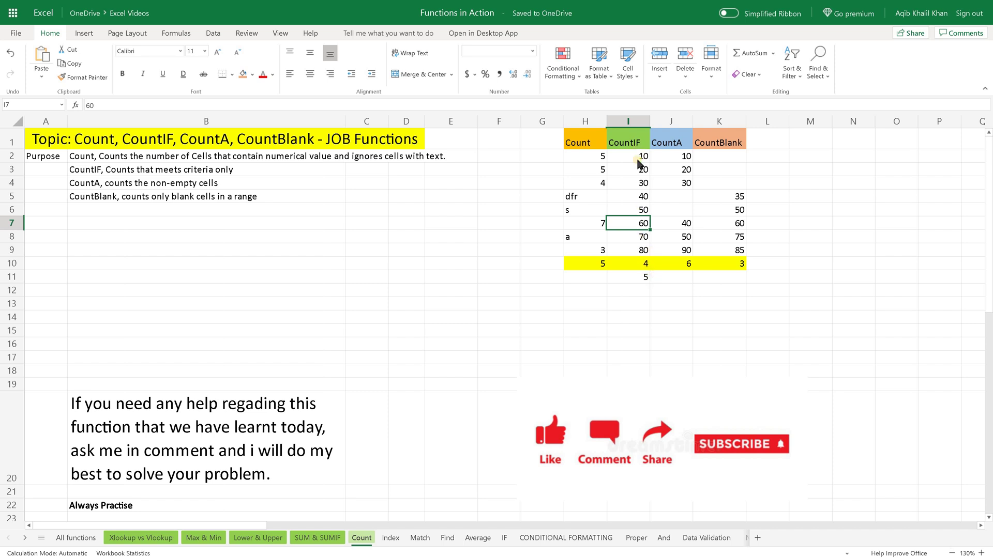
pyautogui.click(630, 211)
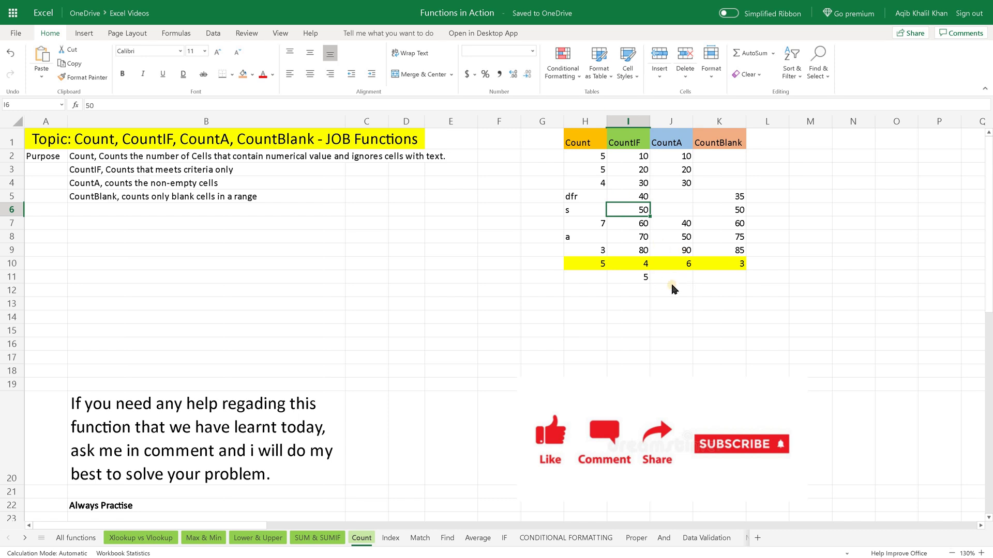
# Review the CountA column's heading, its filled cells and the empty cells J5:J6.
pyautogui.click(676, 146)
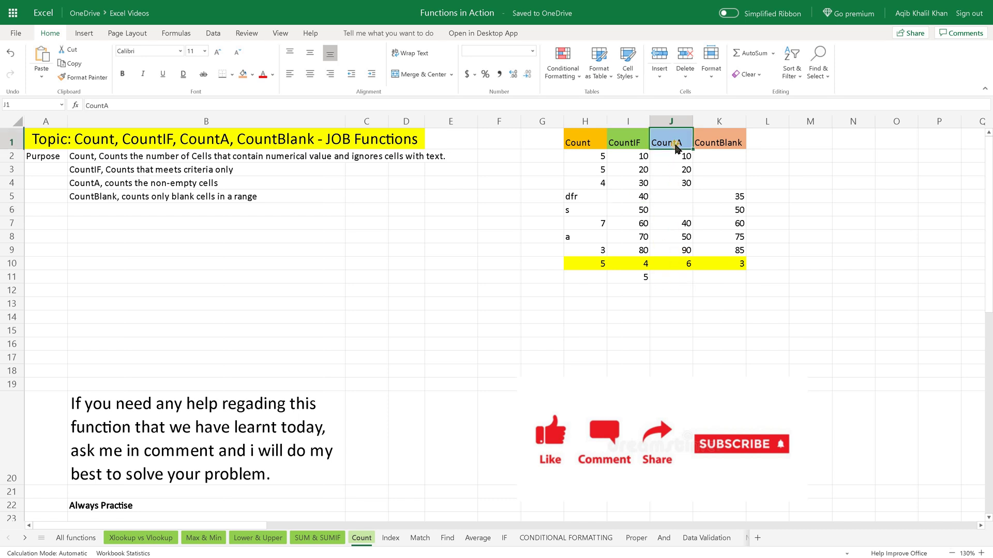
pyautogui.click(667, 280)
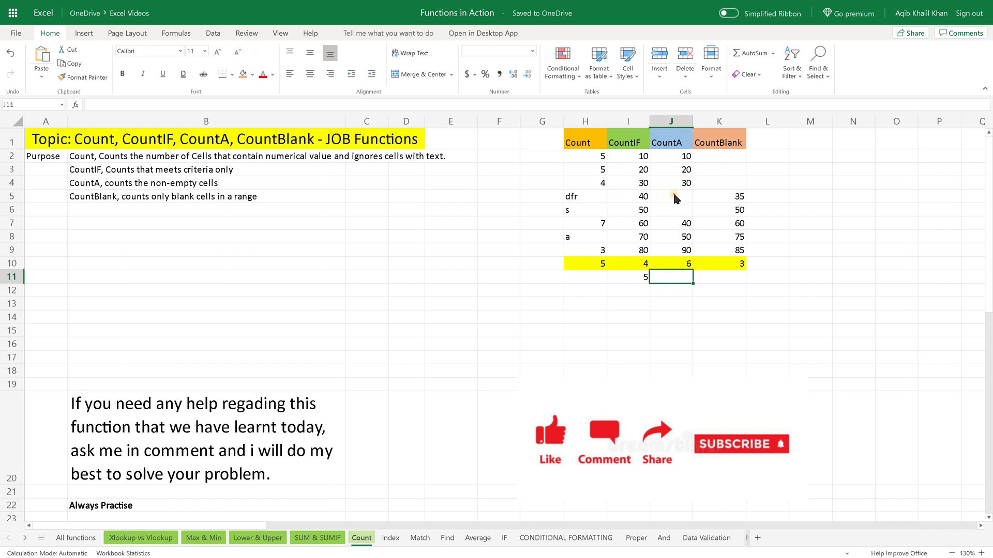
pyautogui.moveTo(672, 192); pyautogui.dragTo(675, 223)
pyautogui.click(682, 156)
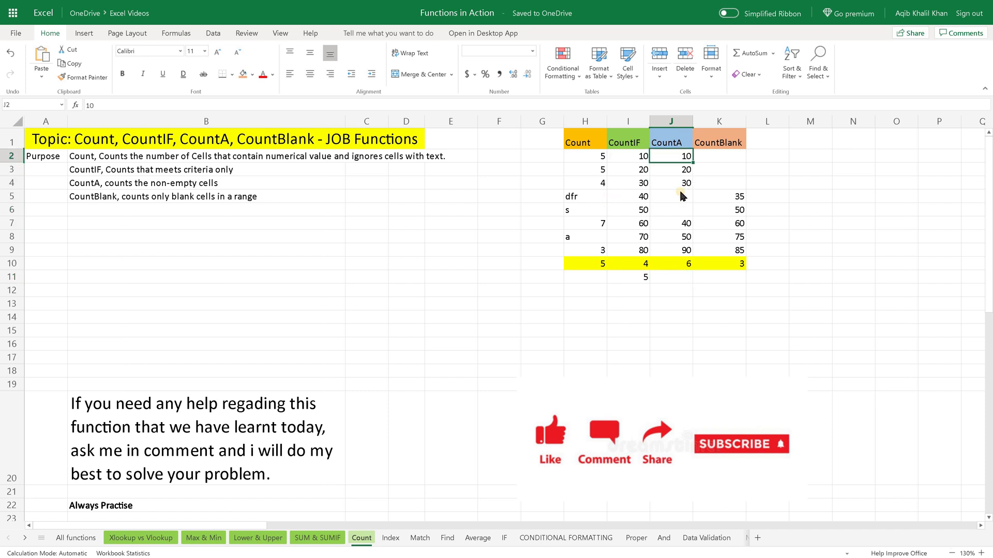
# Enter a COUNTA formula over J2:J9 in J11, below the existing CountA result.
pyautogui.click(695, 284)
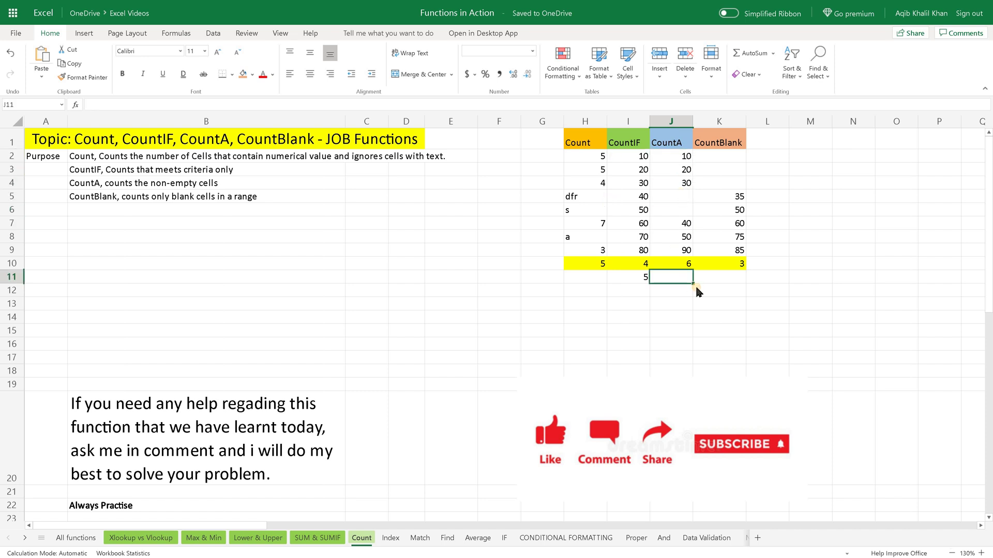
pyautogui.write('=')
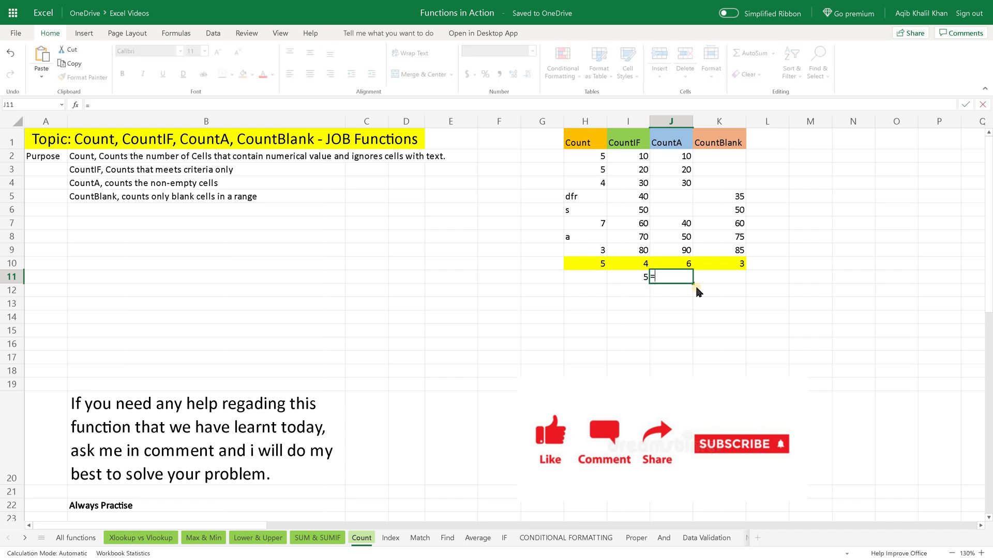
pyautogui.write('counta')
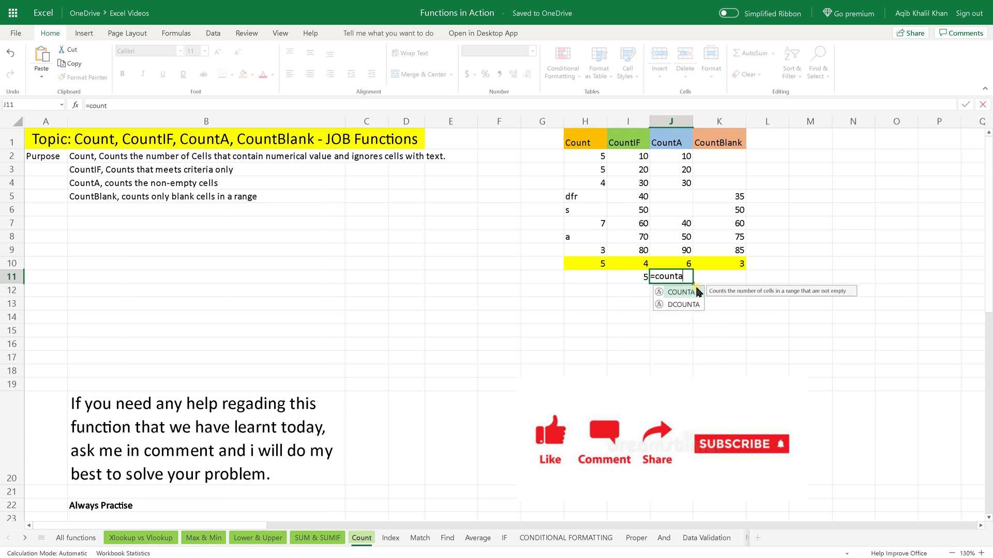
pyautogui.doubleClick(693, 292)
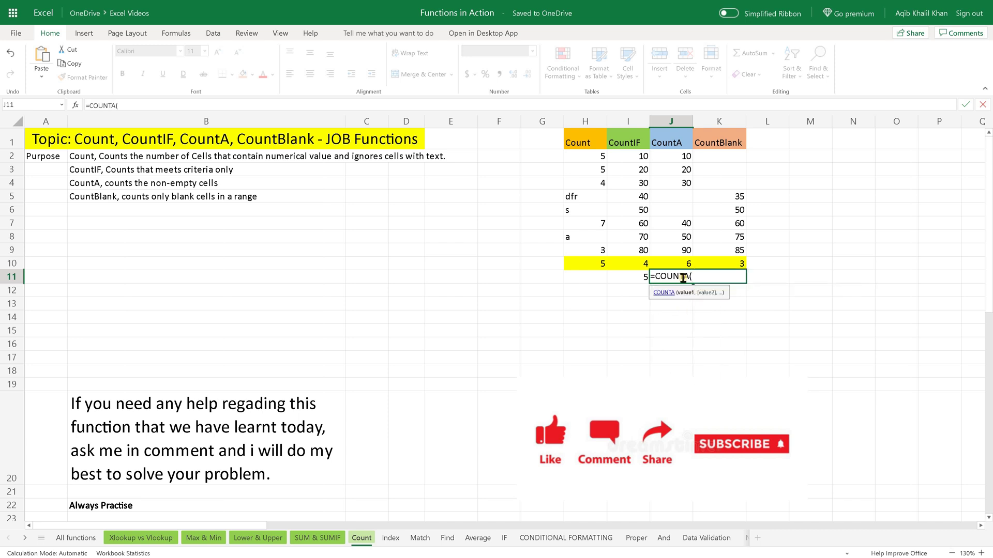
pyautogui.moveTo(685, 156); pyautogui.dragTo(681, 172)
pyautogui.moveTo(670, 254); pyautogui.dragTo(670, 252)
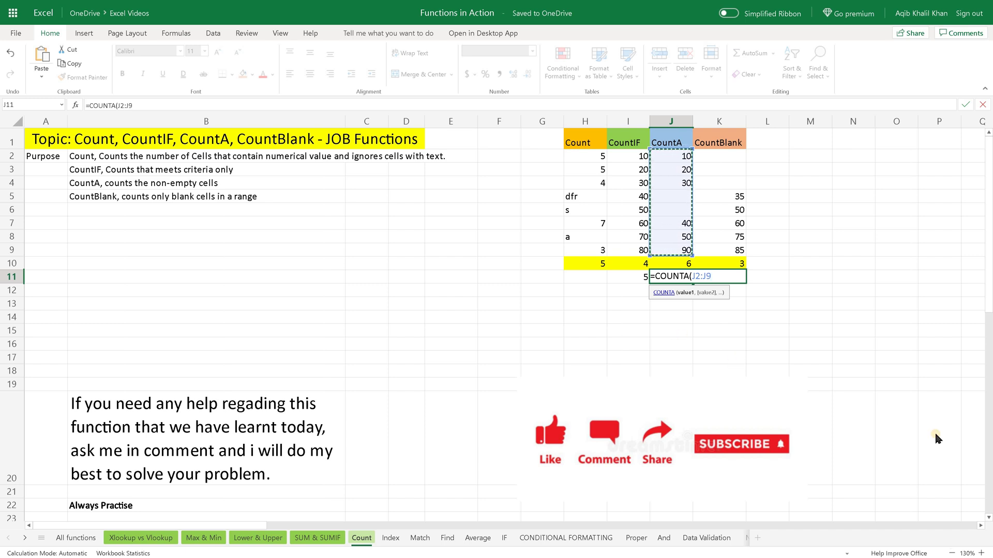
pyautogui.press('Return')
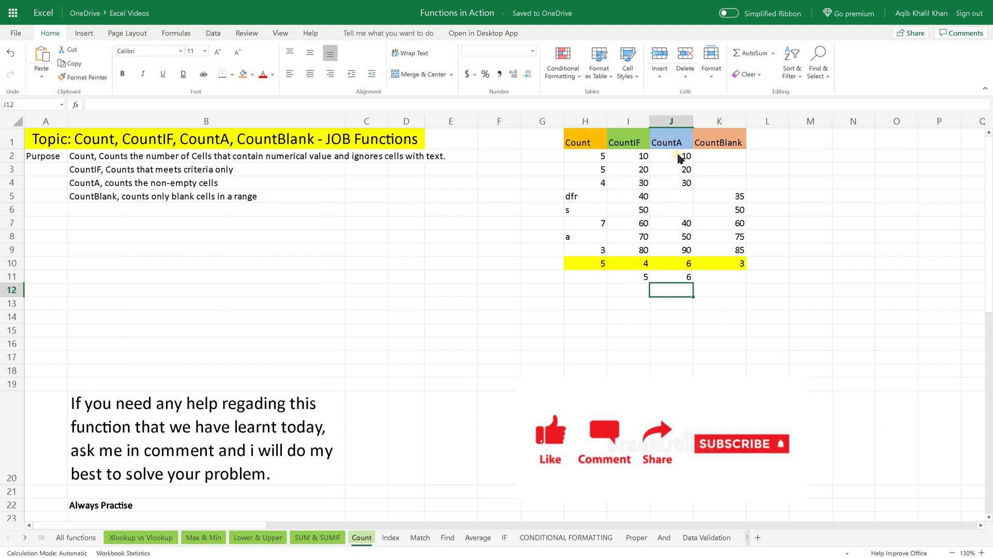
# Check the COUNTA result in J11 against the filled and empty cells in J2:J9.
pyautogui.moveTo(679, 158); pyautogui.dragTo(667, 252)
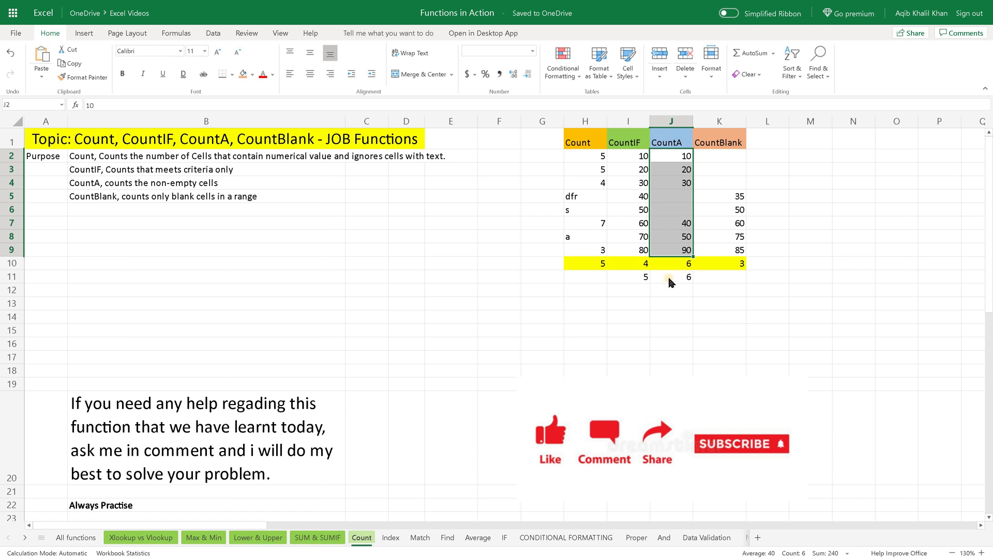
pyautogui.click(672, 197)
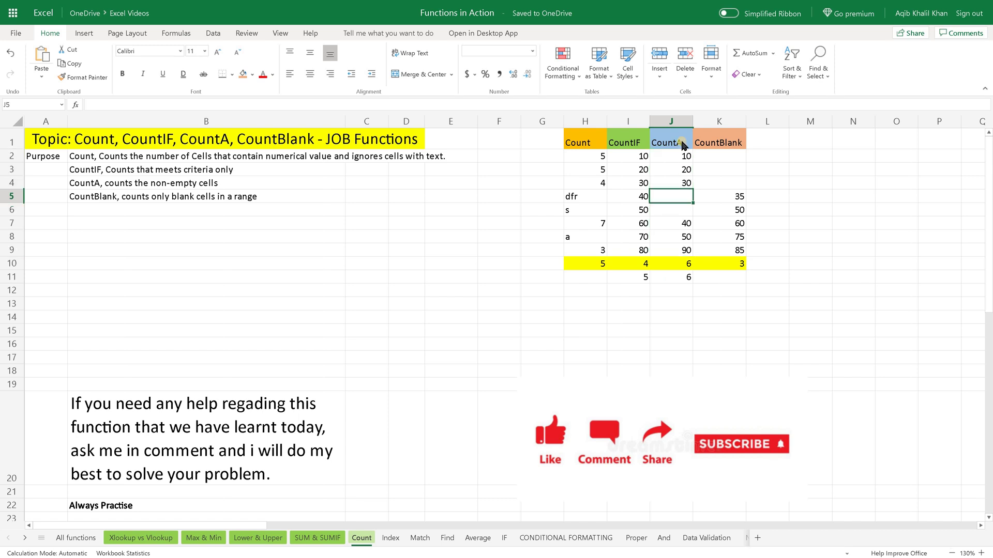
pyautogui.moveTo(672, 153); pyautogui.dragTo(673, 277)
pyautogui.click(673, 278)
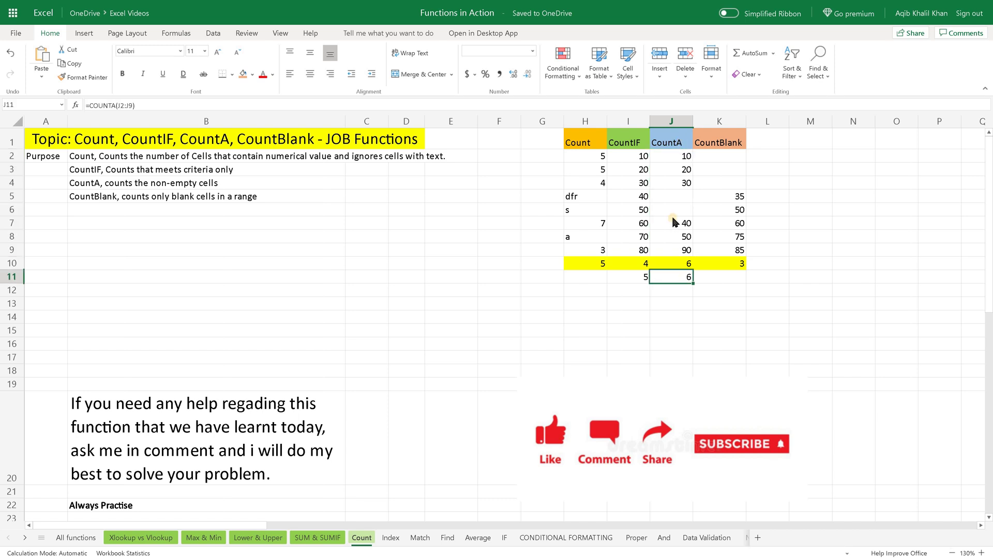
# Enter 2343 in the empty cell J6 and return to the COUNTA formula in J11.
pyautogui.click(676, 210)
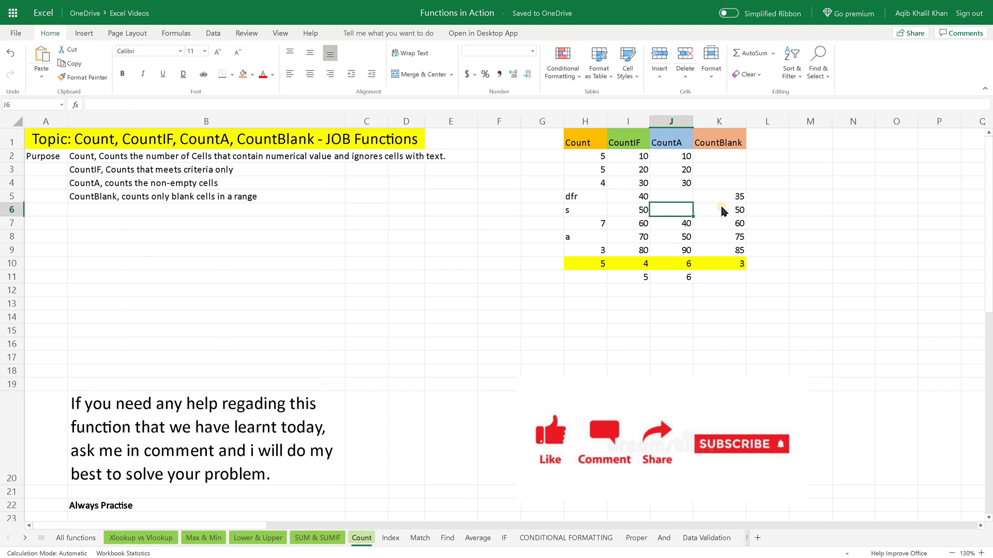
pyautogui.write('2343')
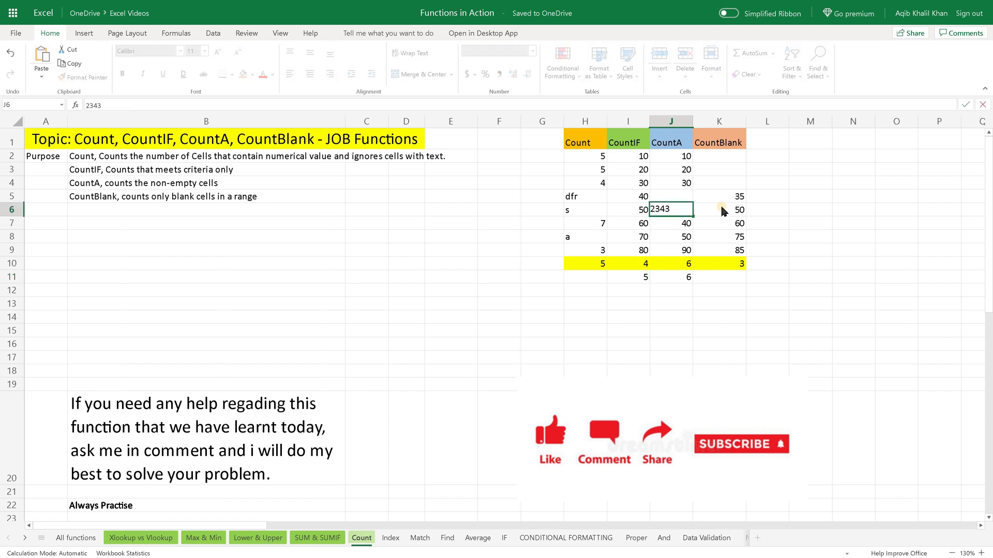
pyautogui.press('Return')
pyautogui.press('Down')
pyautogui.press('Down')
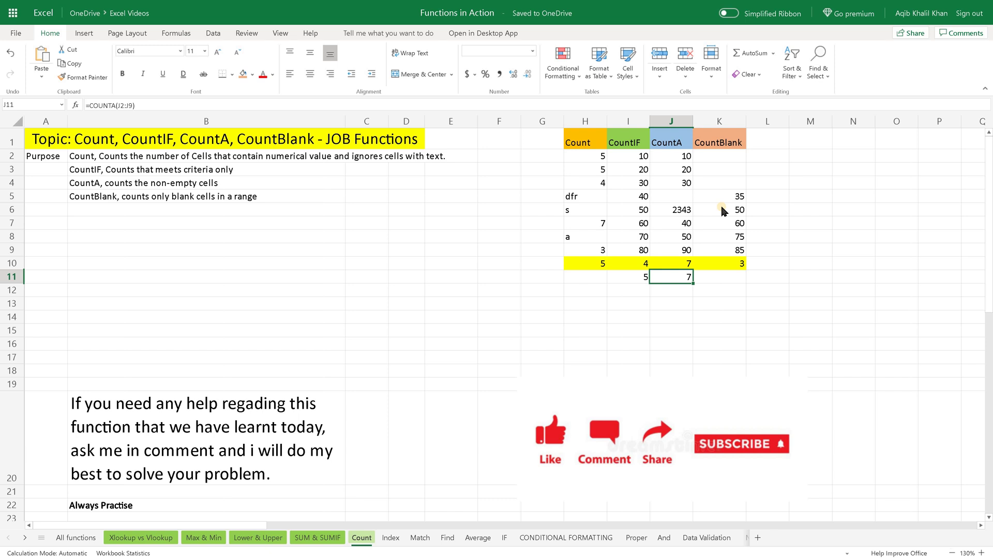
# Compare the new entry in J6 and the values below it with the recalculated COUNTA result in J11.
pyautogui.press('Up')
pyautogui.press('Up')
pyautogui.press('Up')
pyautogui.press('Up')
pyautogui.press('Up')
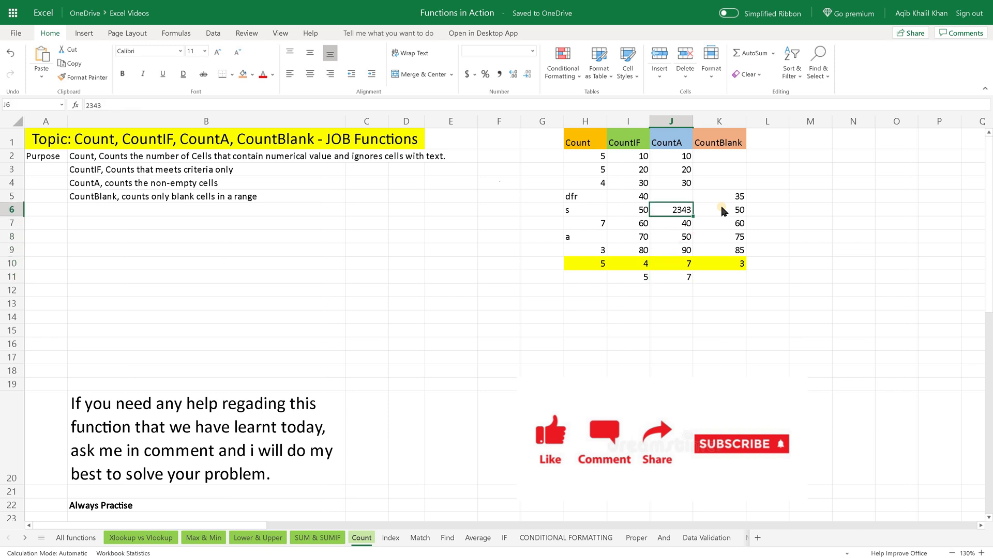
pyautogui.press('Down')
pyautogui.press('Down')
pyautogui.press('Down')
pyautogui.press('Down')
pyautogui.press('Down')
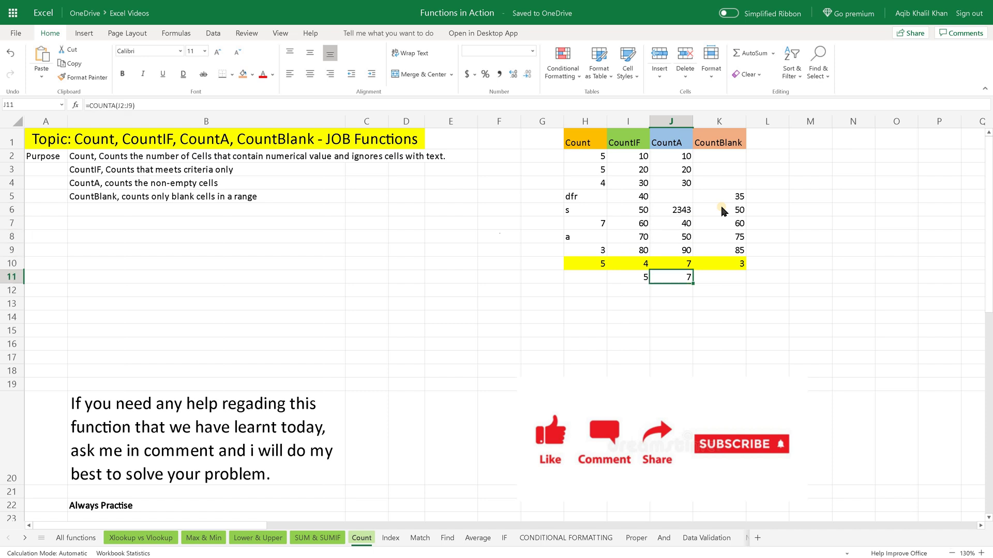
# Review the CountBlank column's heading, its empty cell K2 and the existing COUNTBLANK formula in K10.
pyautogui.click(729, 143)
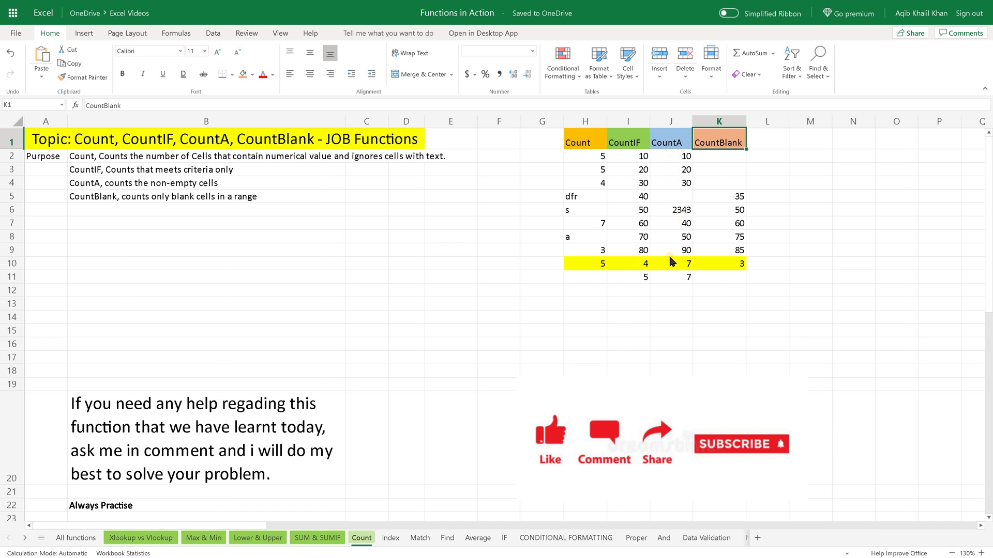
pyautogui.click(712, 156)
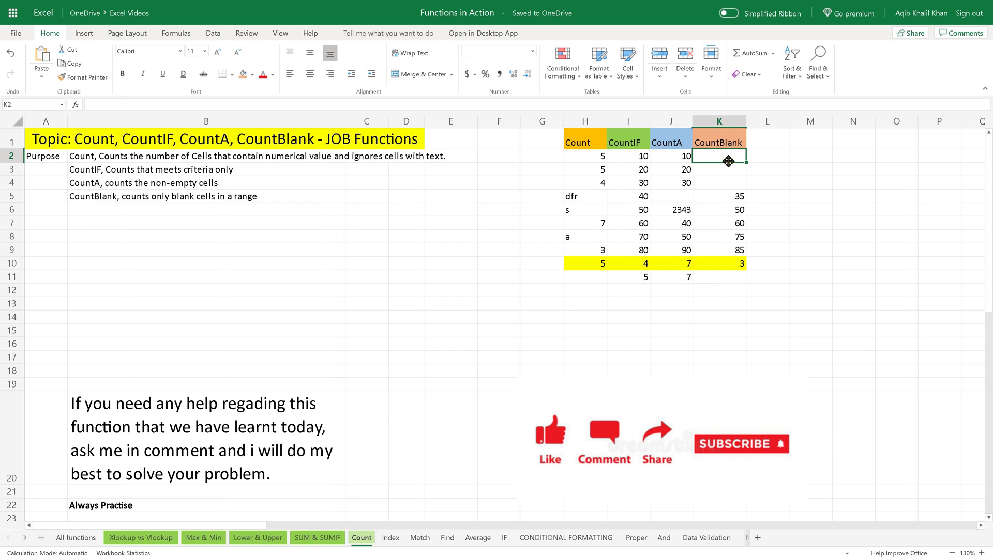
pyautogui.click(730, 264)
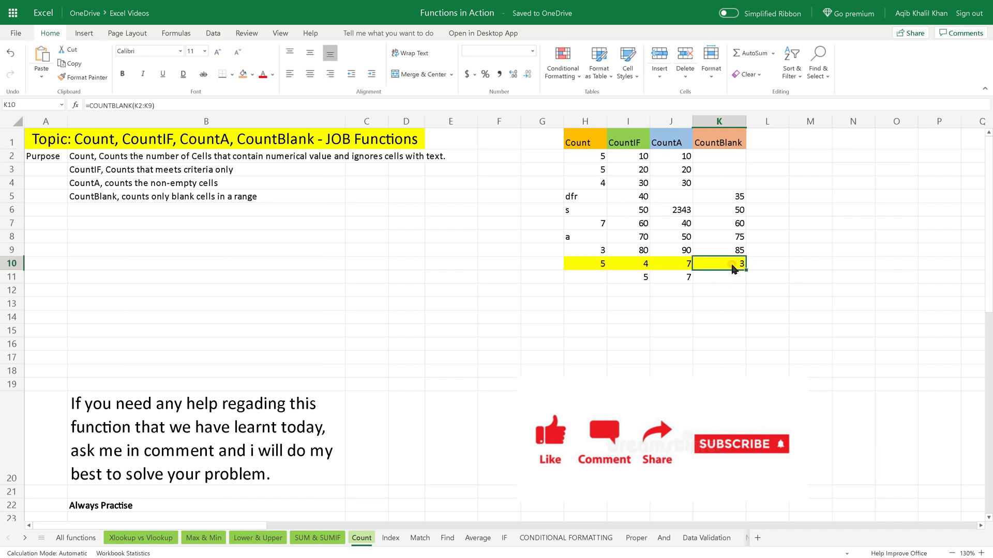
pyautogui.click(717, 276)
pyautogui.click(724, 267)
# Enter a COUNTBLANK formula over K2:K9 in K11, below the existing CountBlank result.
pyautogui.click(719, 282)
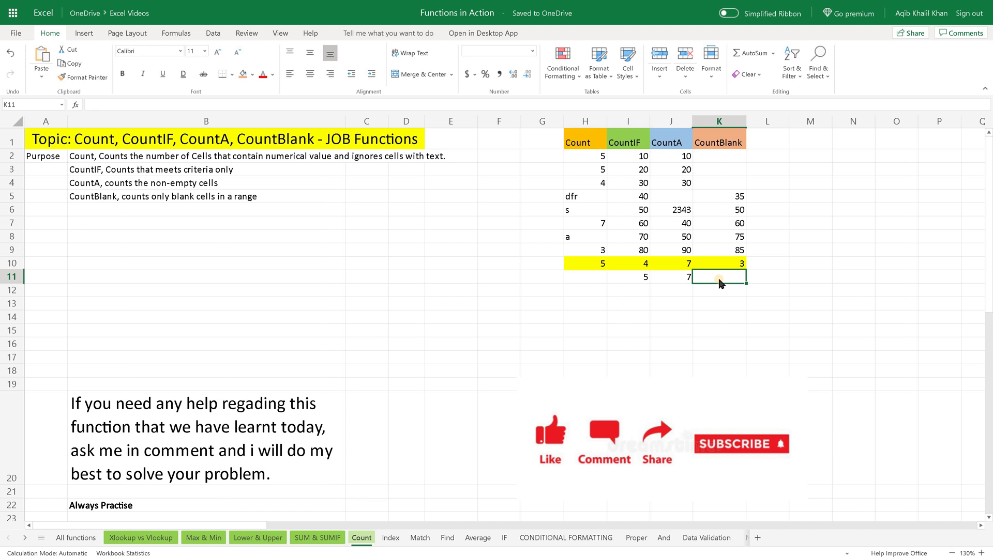
pyautogui.write('=')
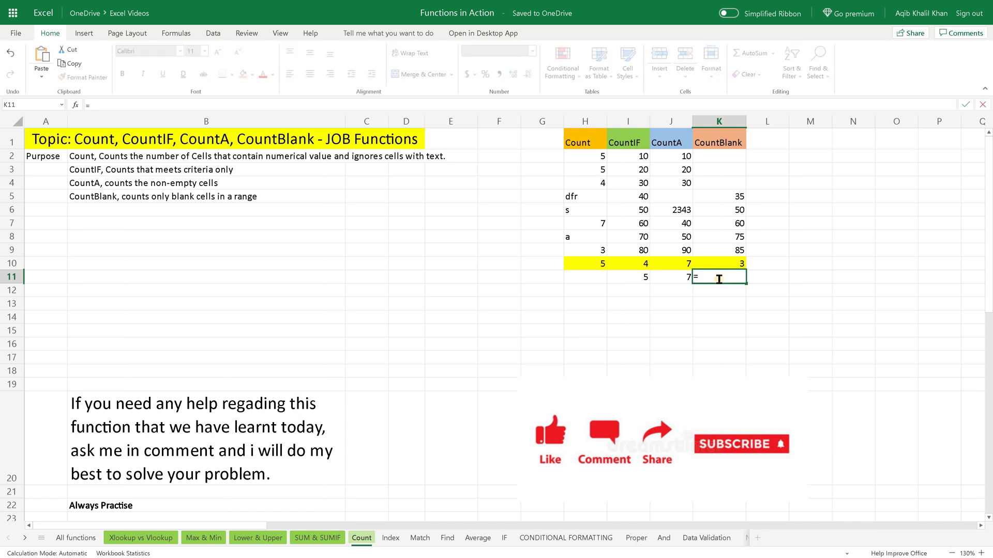
pyautogui.write('coun')
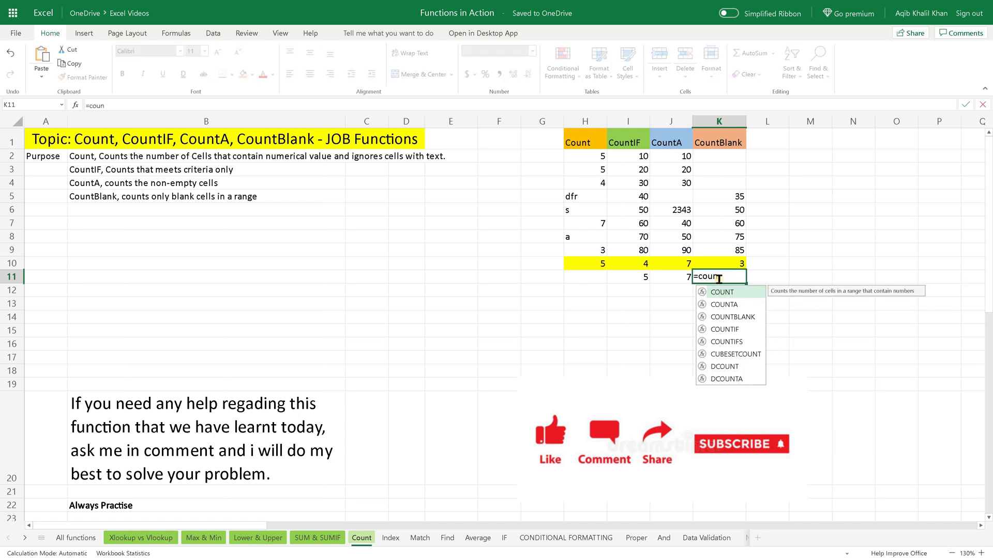
pyautogui.press('Down')
pyautogui.press('Down')
pyautogui.press('Tab')
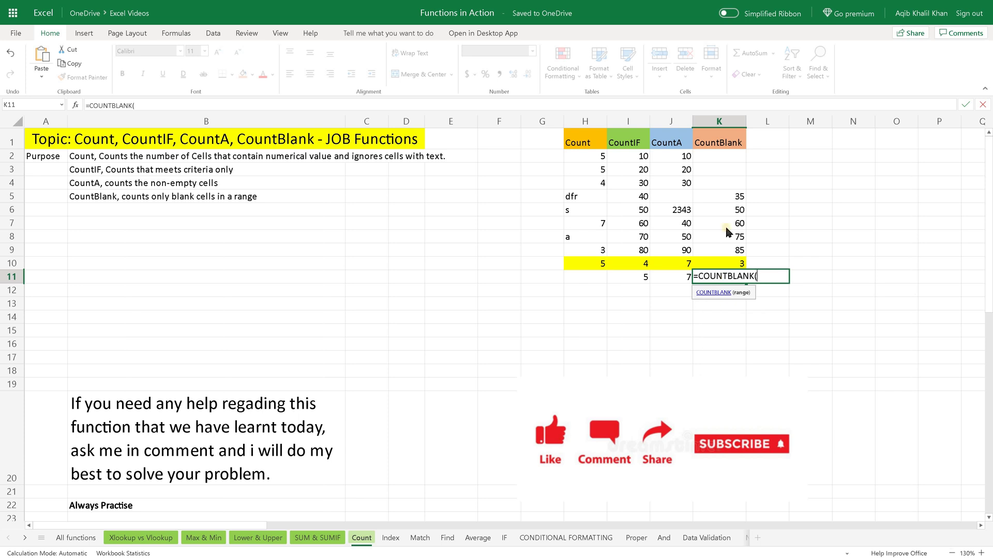
pyautogui.moveTo(727, 153); pyautogui.dragTo(724, 251)
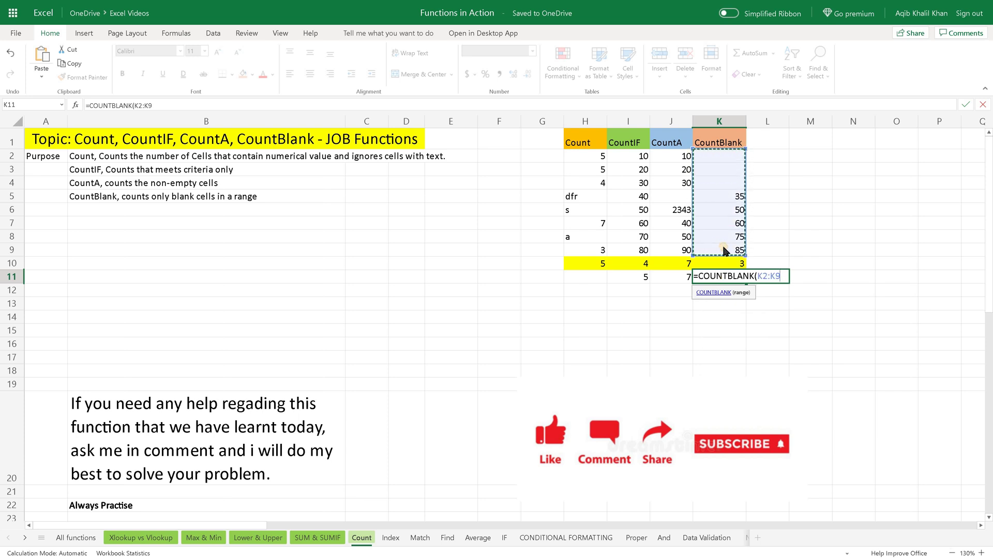
pyautogui.press('Return')
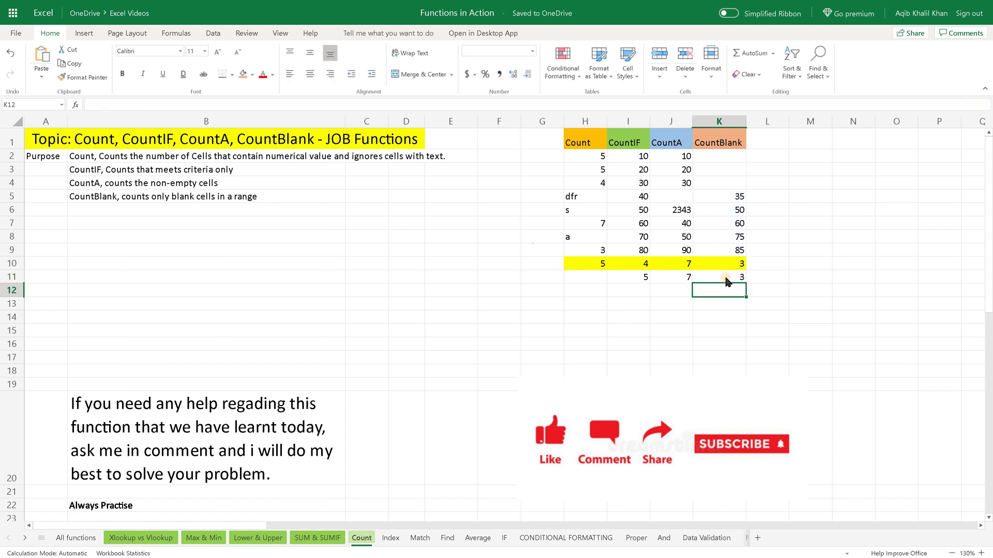
# Check the COUNTBLANK formula and result in K11 against the blank and filled cells in K2:K9.
pyautogui.click(728, 279)
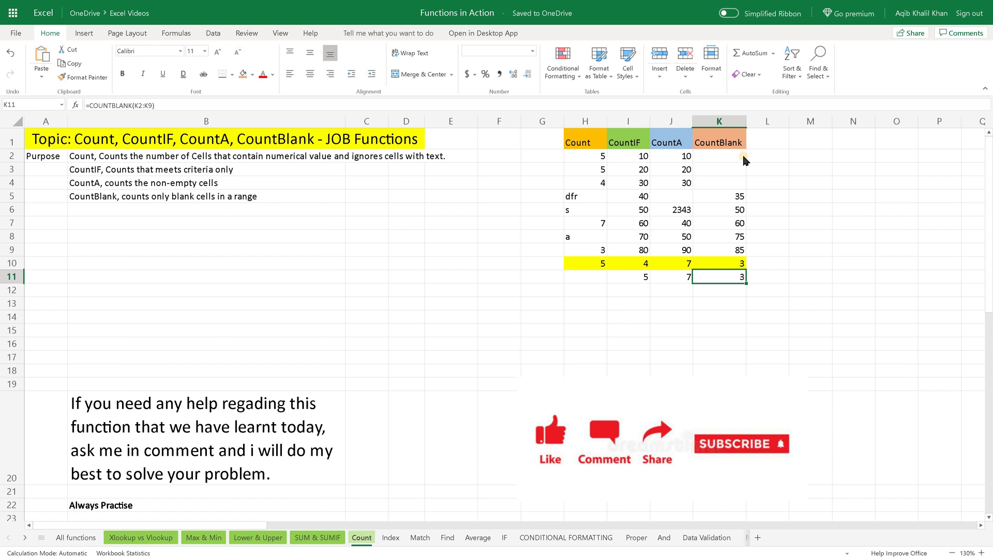
pyautogui.moveTo(742, 153); pyautogui.dragTo(732, 254)
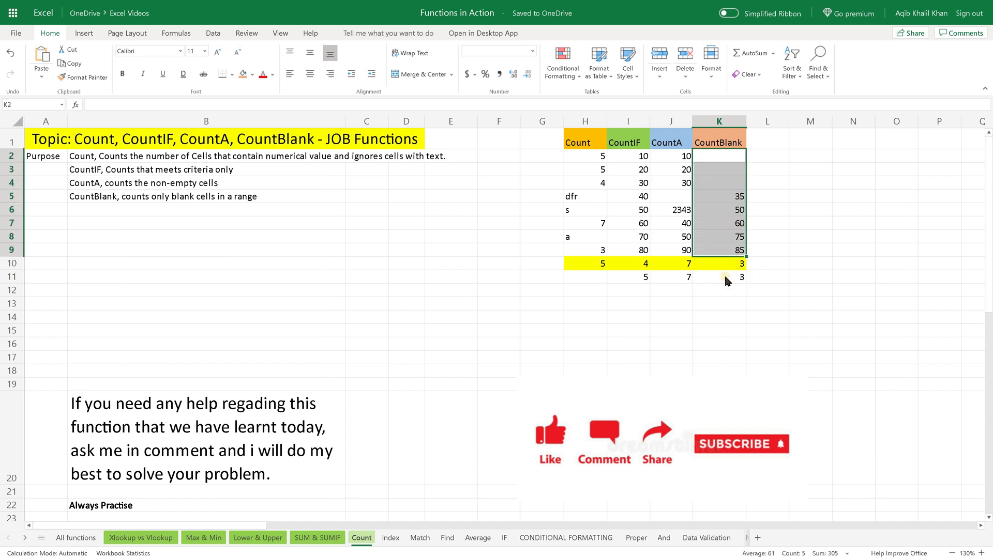
pyautogui.click(724, 277)
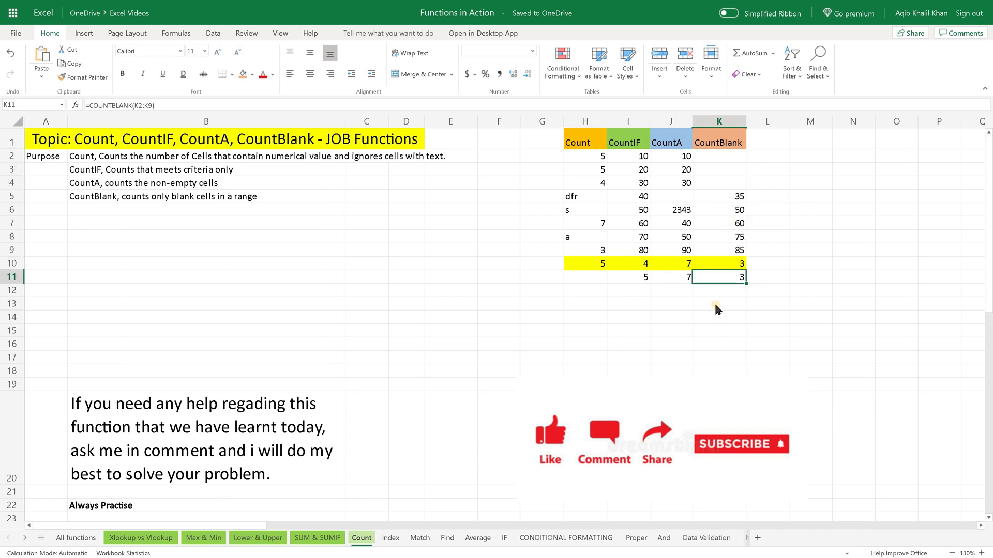
# Enter a space character in the empty cell K2 to test COUNTBLANK, and reselect that cell.
pyautogui.click(721, 156)
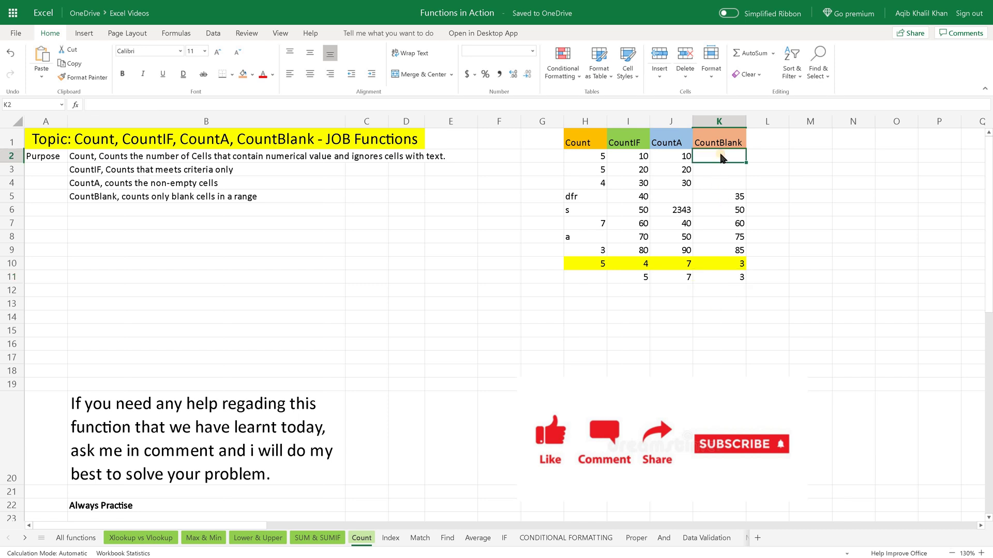
pyautogui.press('Return')
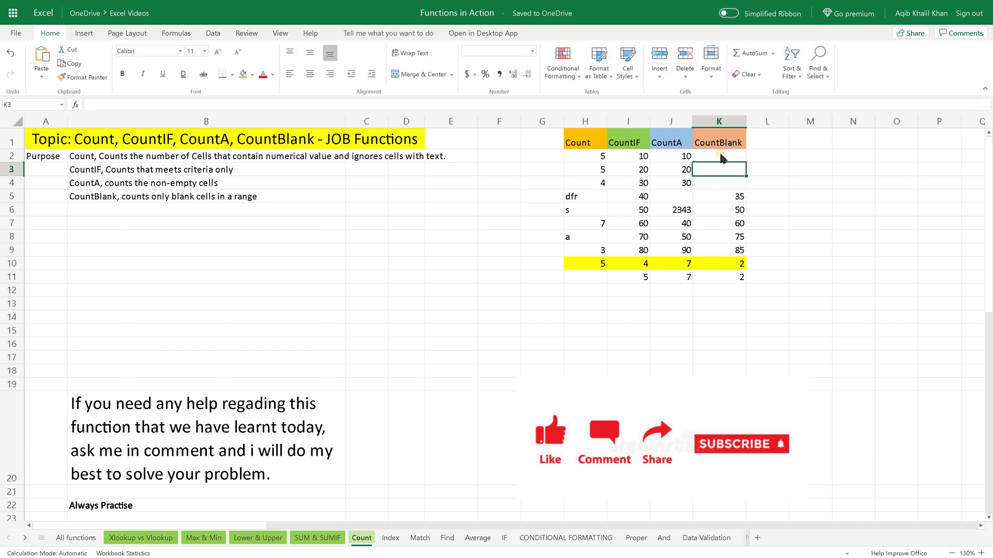
pyautogui.click(722, 157)
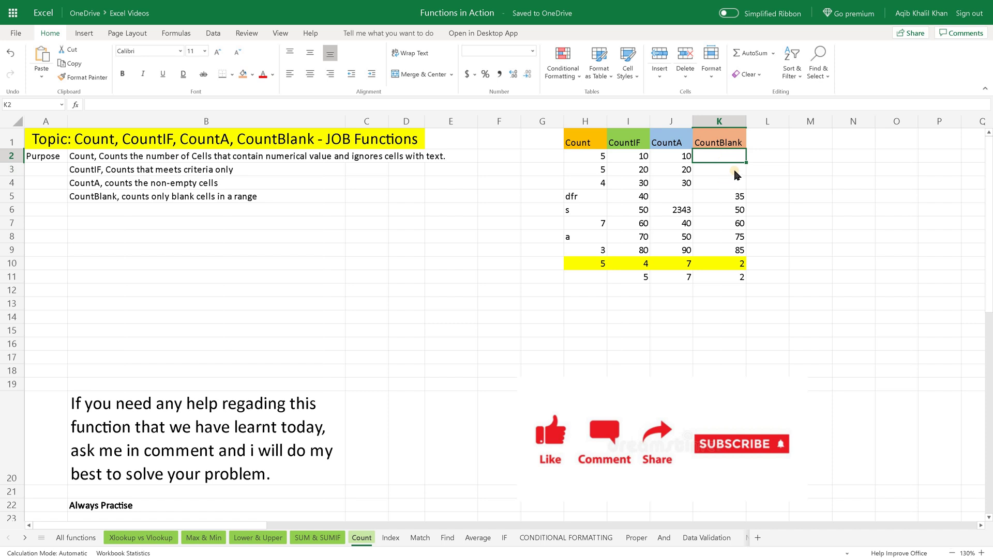
# Compare the blank-looking cells K2:K4 and the full range K2:K9 with the COUNTBLANK formula in K11.
pyautogui.moveTo(746, 163); pyautogui.dragTo(735, 272)
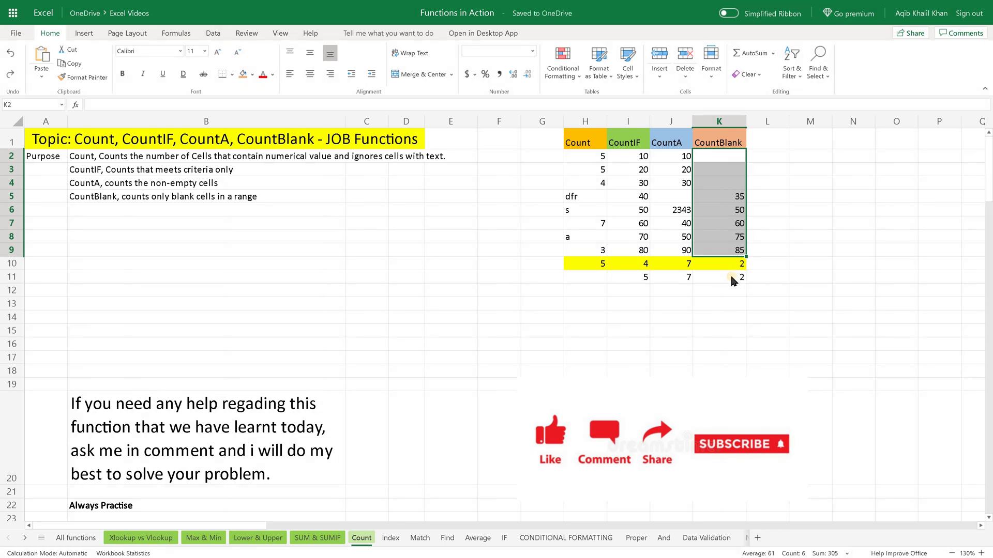
pyautogui.click(733, 280)
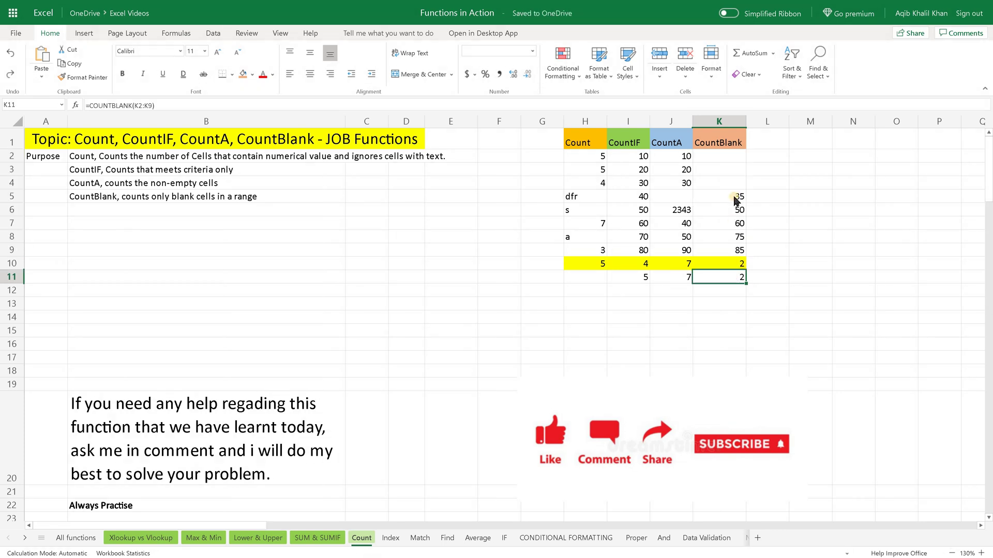
pyautogui.moveTo(734, 158); pyautogui.dragTo(735, 181)
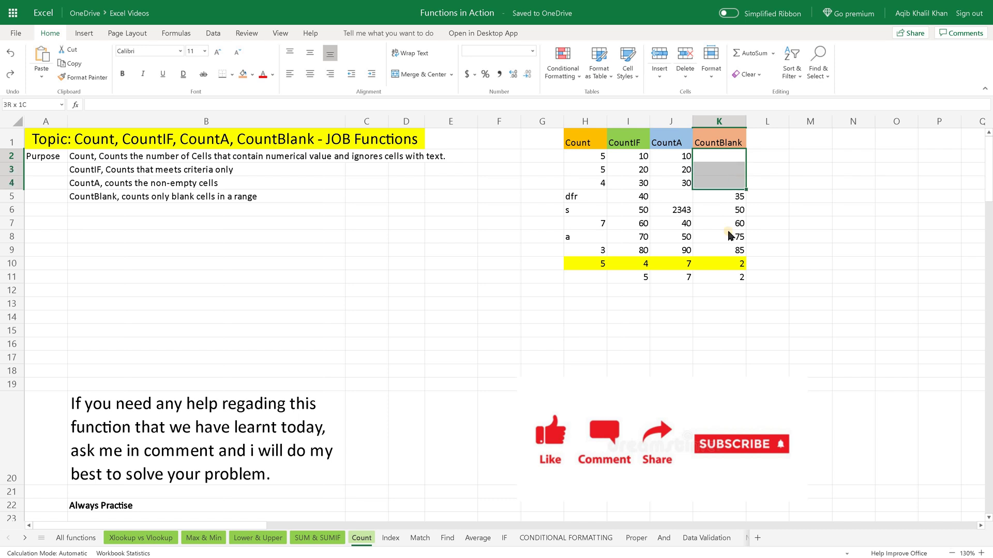
pyautogui.click(729, 282)
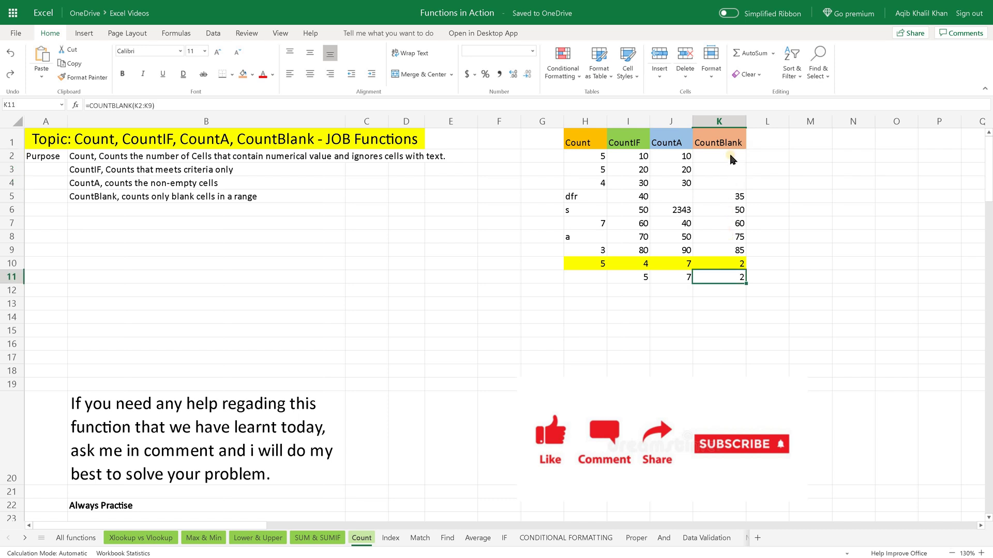
pyautogui.moveTo(729, 151); pyautogui.dragTo(729, 187)
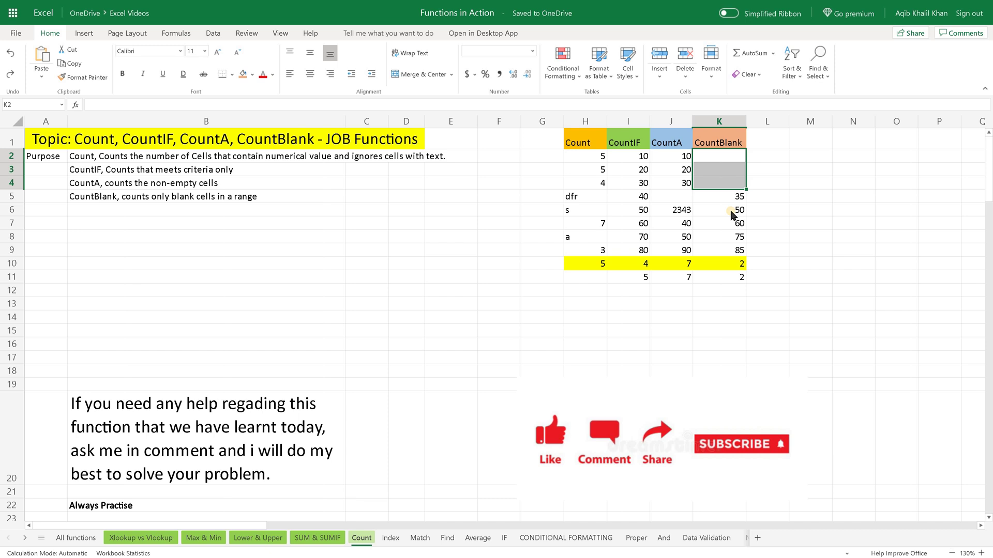
pyautogui.click(739, 283)
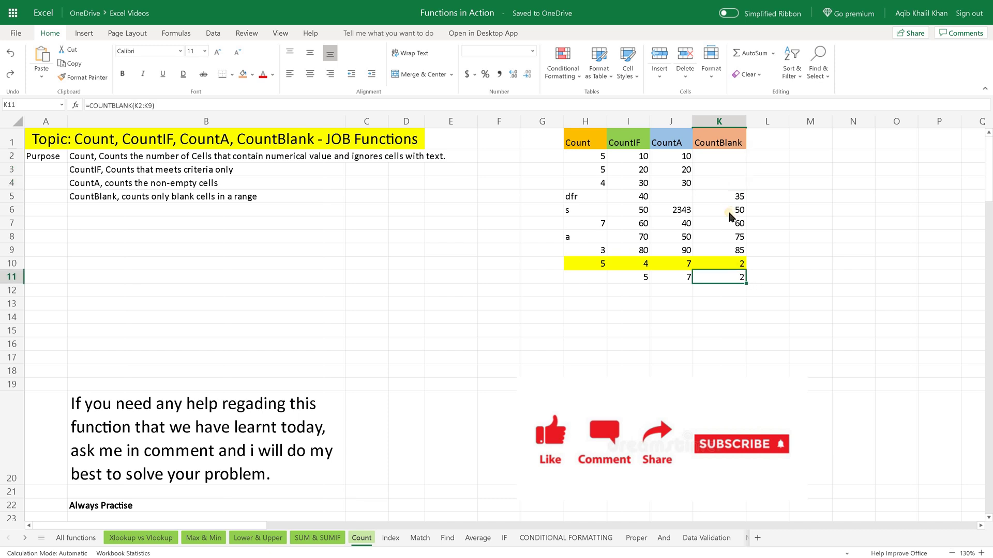
# Delete the space character from cell K2 so the cell is truly empty.
pyautogui.click(714, 151)
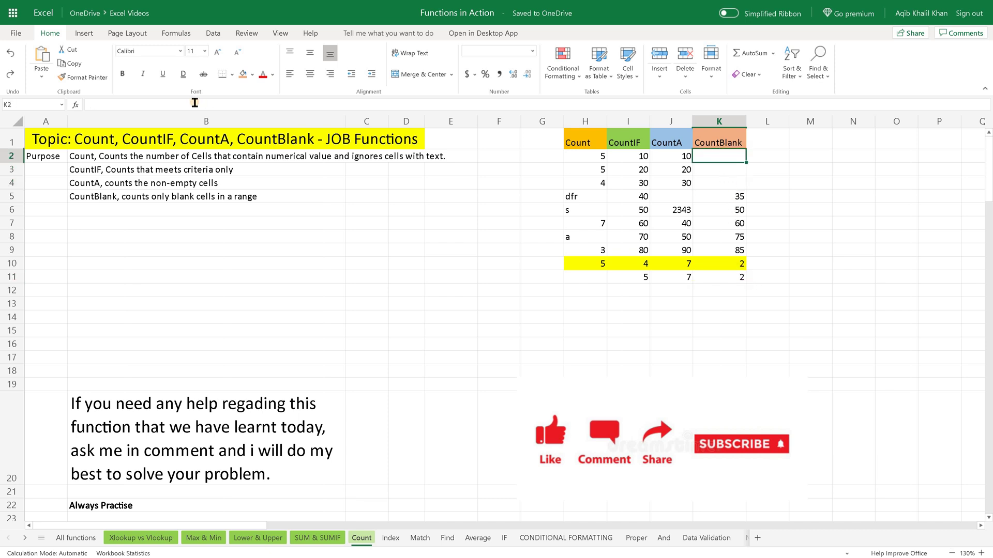
pyautogui.click(194, 103)
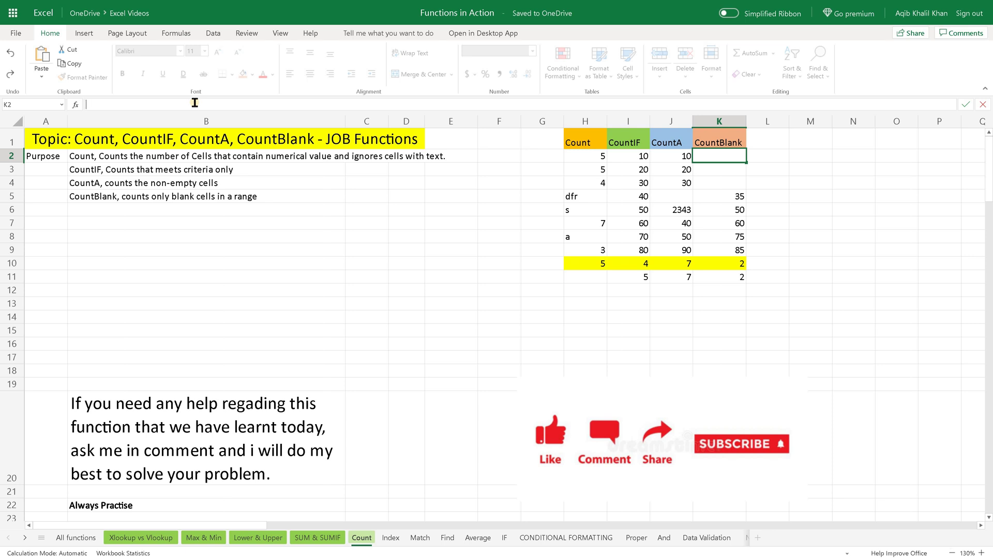
pyautogui.press('Return')
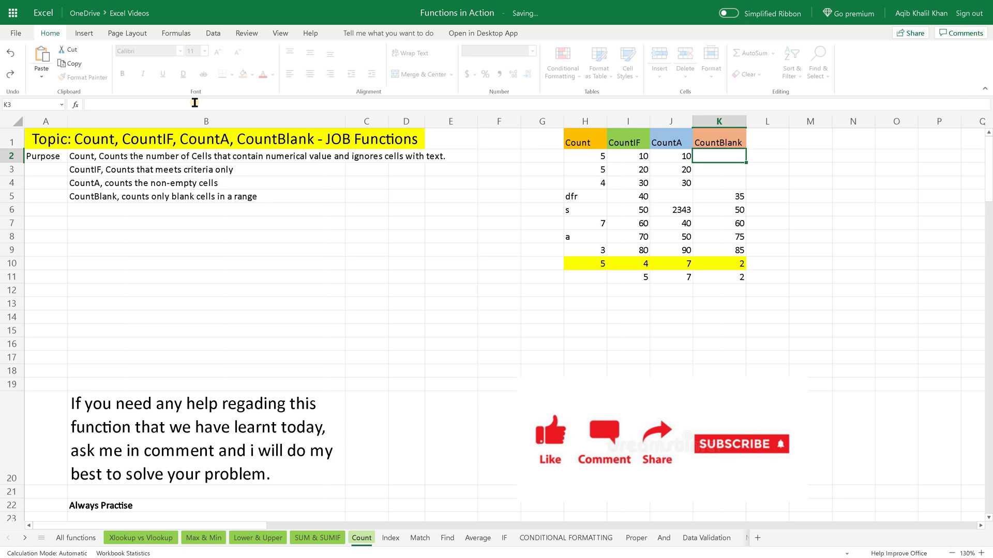
# Check the COUNTBLANK results in K10 and K11 against the blank and filled cells of the CountBlank column.
pyautogui.press('Down')
pyautogui.press('Down')
pyautogui.press('Down')
pyautogui.press('Down')
pyautogui.press('Down')
pyautogui.press('Down')
pyautogui.press('Down')
pyautogui.press('Down')
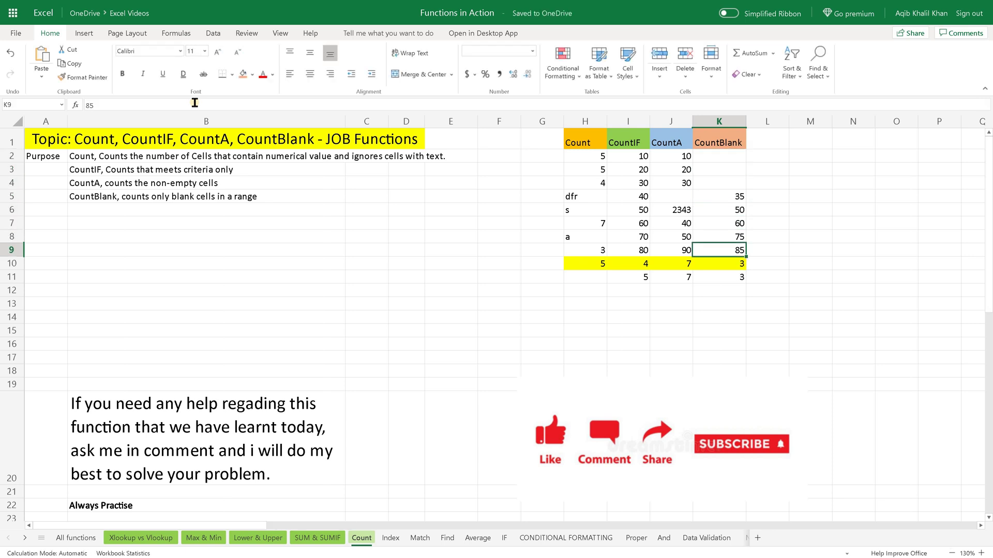
pyautogui.press('Up')
pyautogui.press('Up')
pyautogui.press('Up')
pyautogui.press('Up')
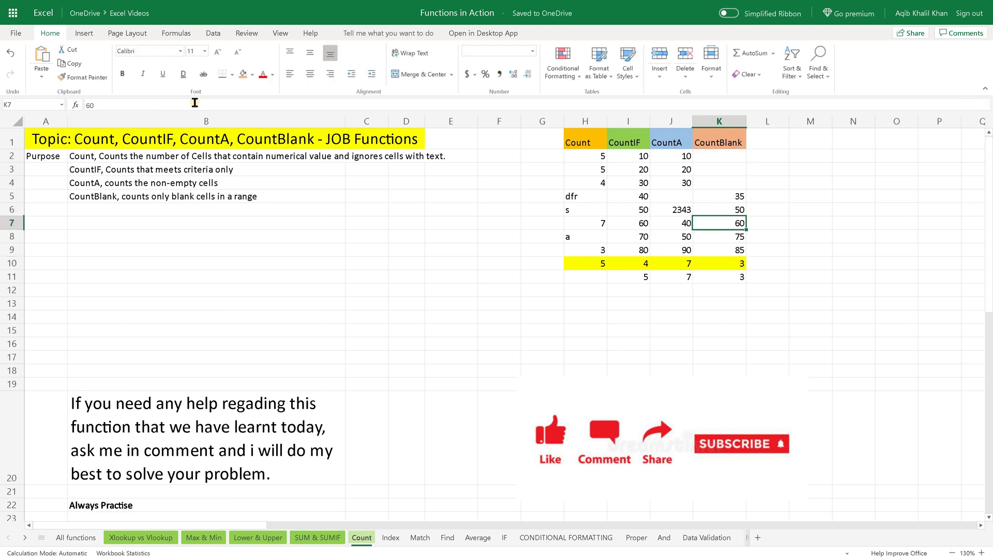
pyautogui.press('Down')
pyautogui.press('Down')
pyautogui.press('Down')
pyautogui.press('Down')
pyautogui.press('Down')
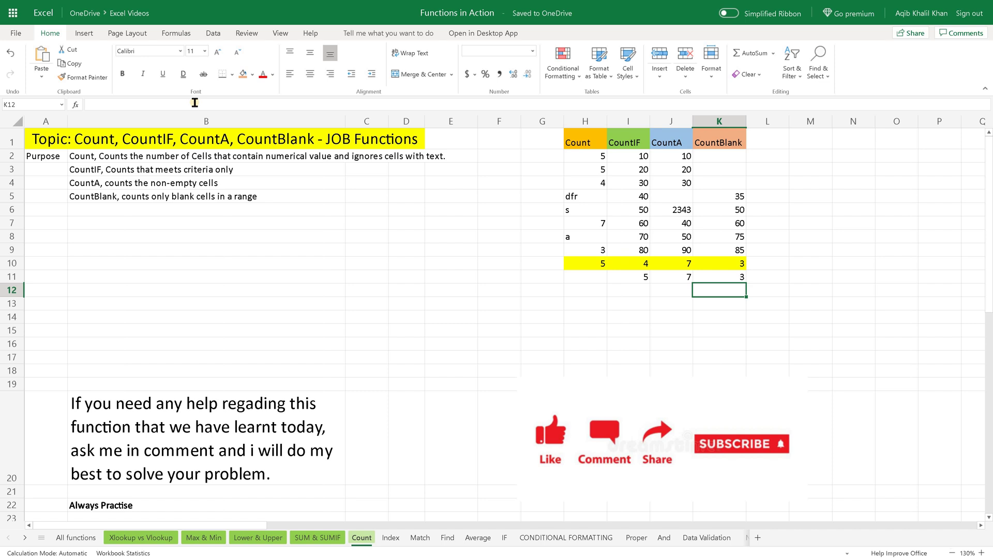
pyautogui.click(726, 306)
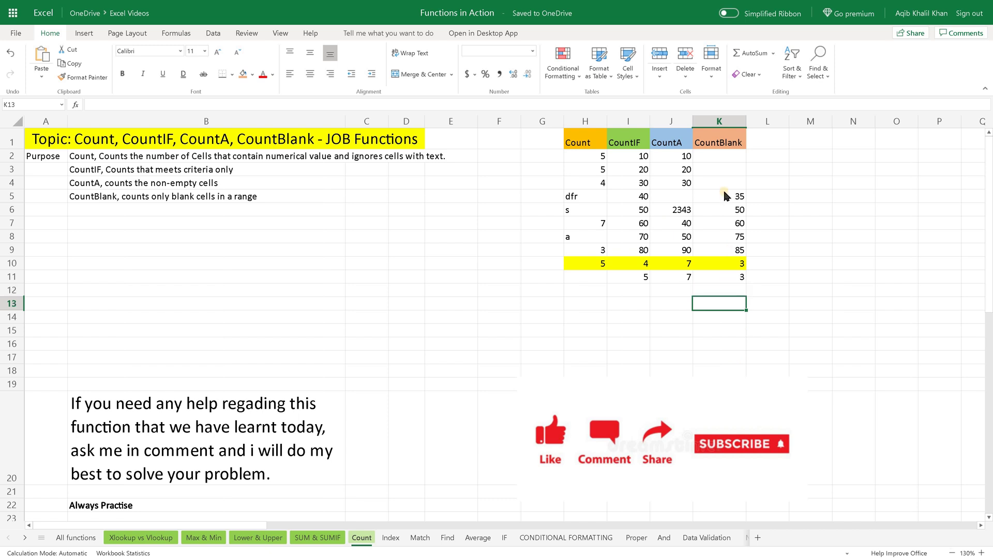
pyautogui.click(722, 155)
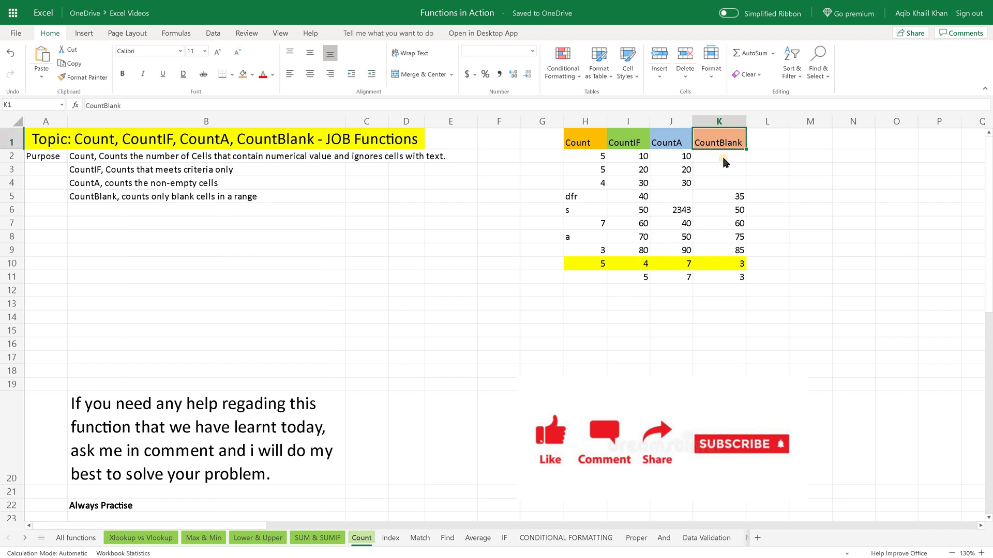
pyautogui.moveTo(723, 161); pyautogui.dragTo(717, 244)
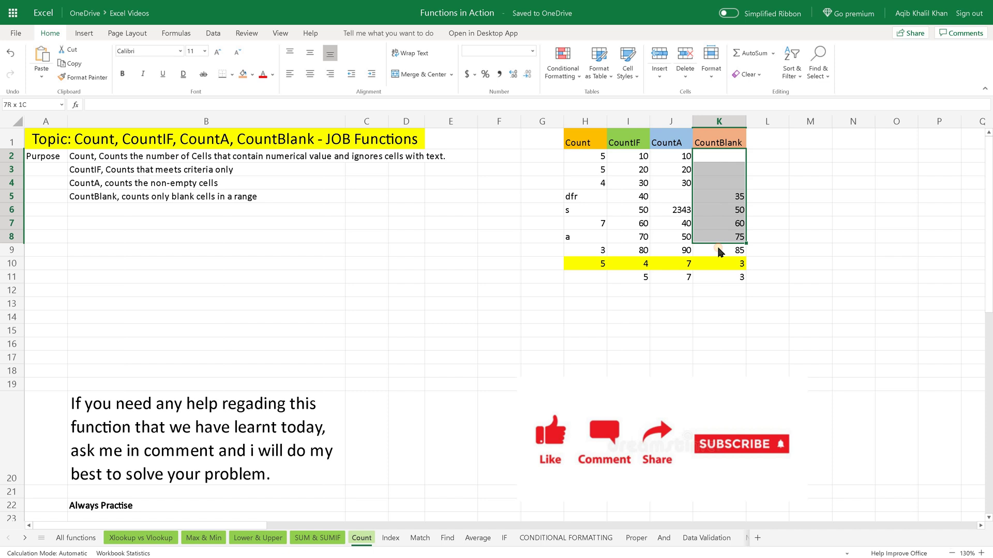
pyautogui.click(710, 288)
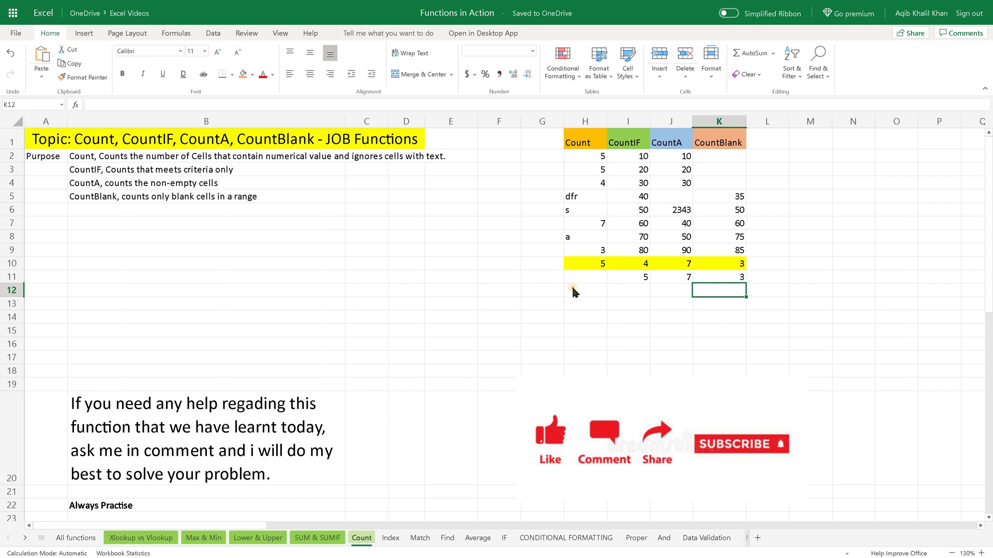
pyautogui.moveTo(572, 286); pyautogui.dragTo(713, 296)
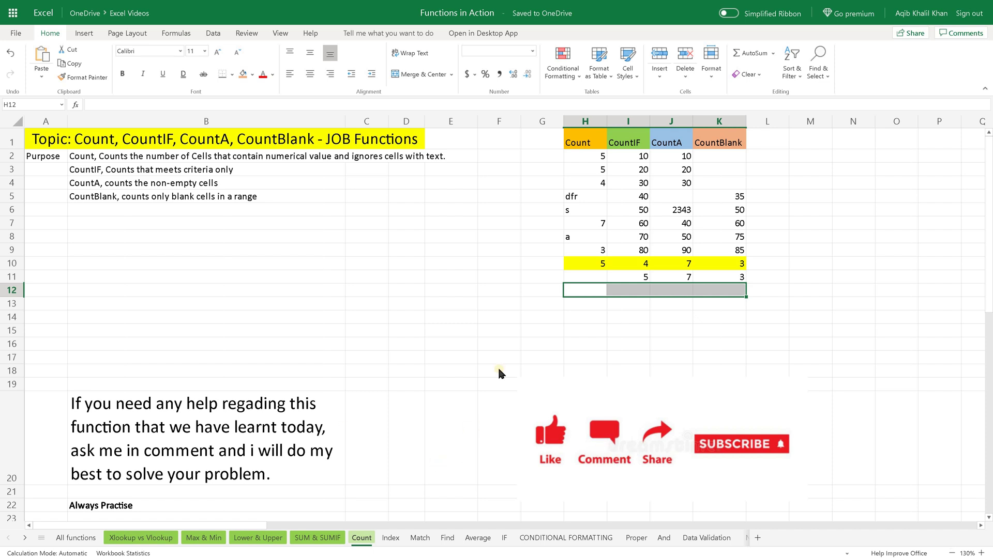
pyautogui.click(586, 305)
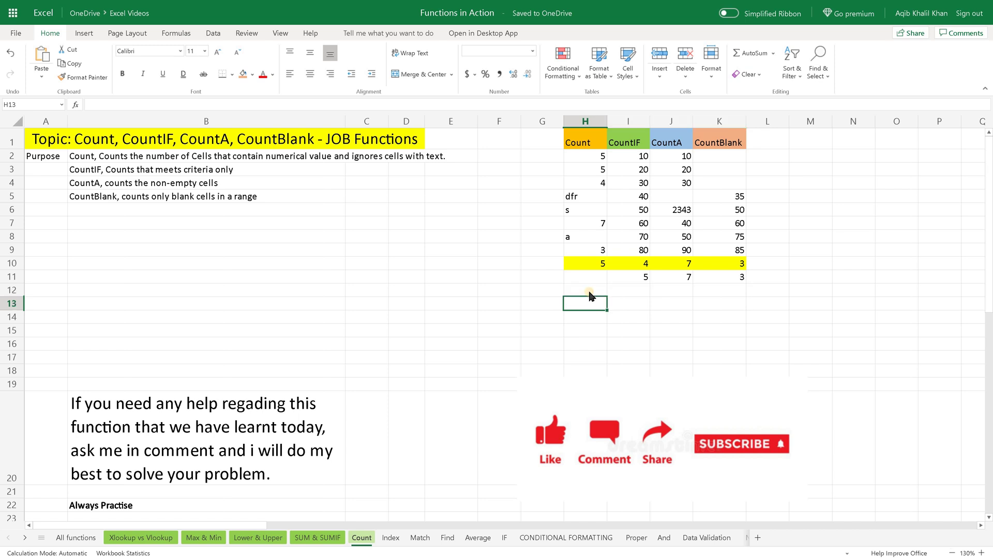
pyautogui.click(589, 293)
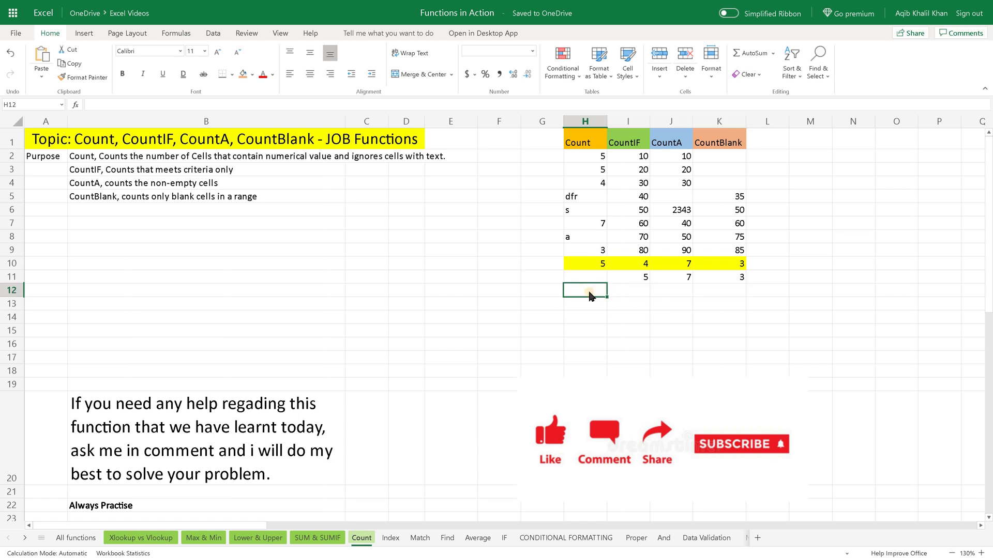